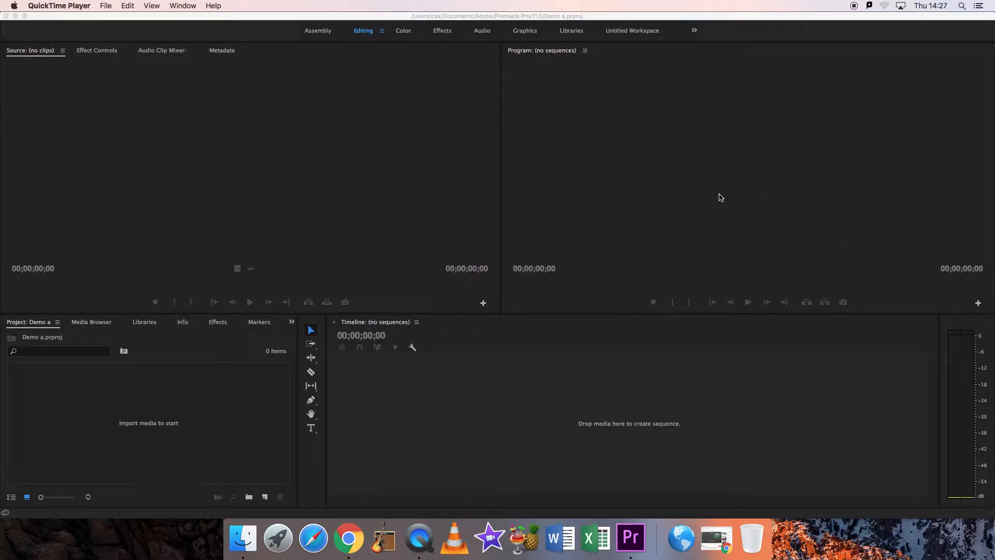
- Import Clip 1 from the Filming folder into the project
left_click(230, 33)
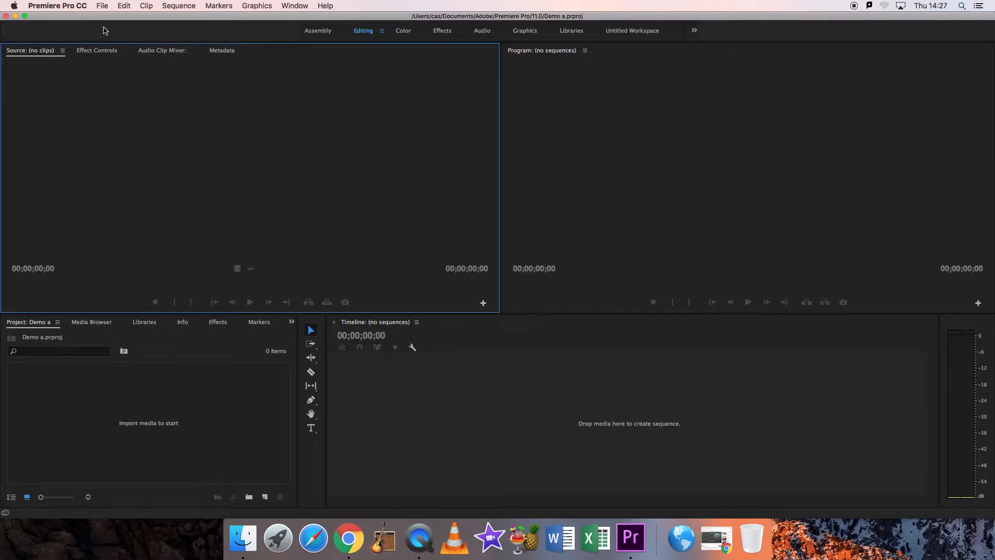
left_click_drag(115, 16, 116, 16)
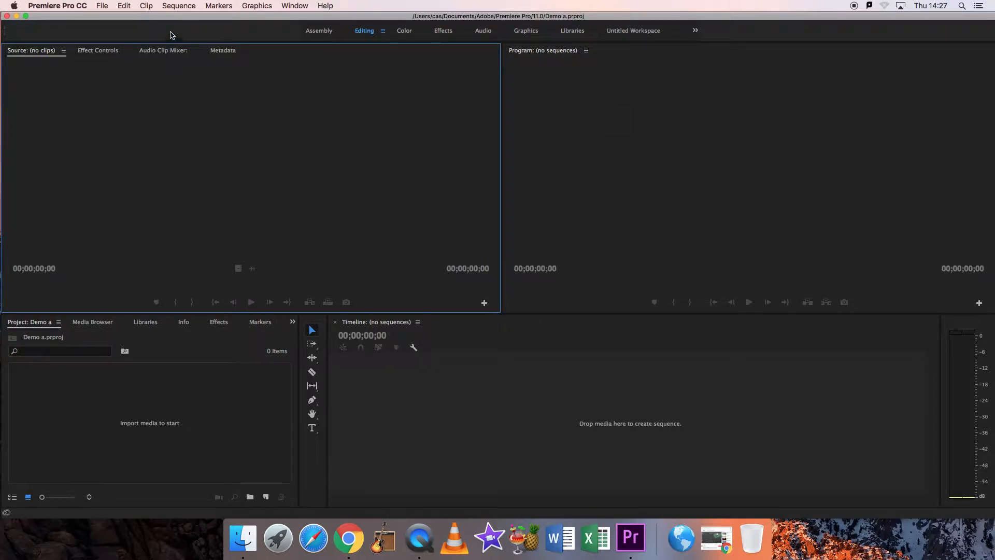
left_click(103, 6)
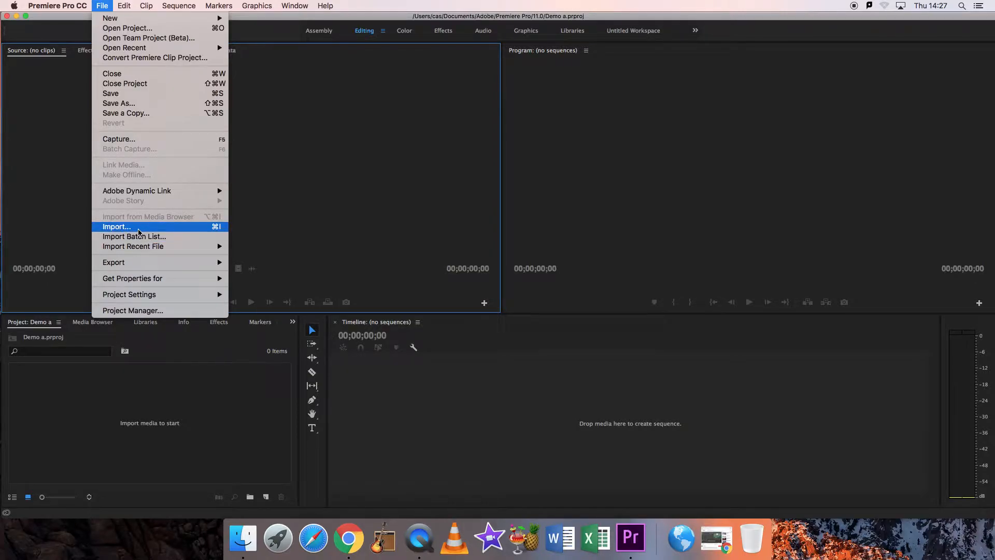
left_click(139, 230)
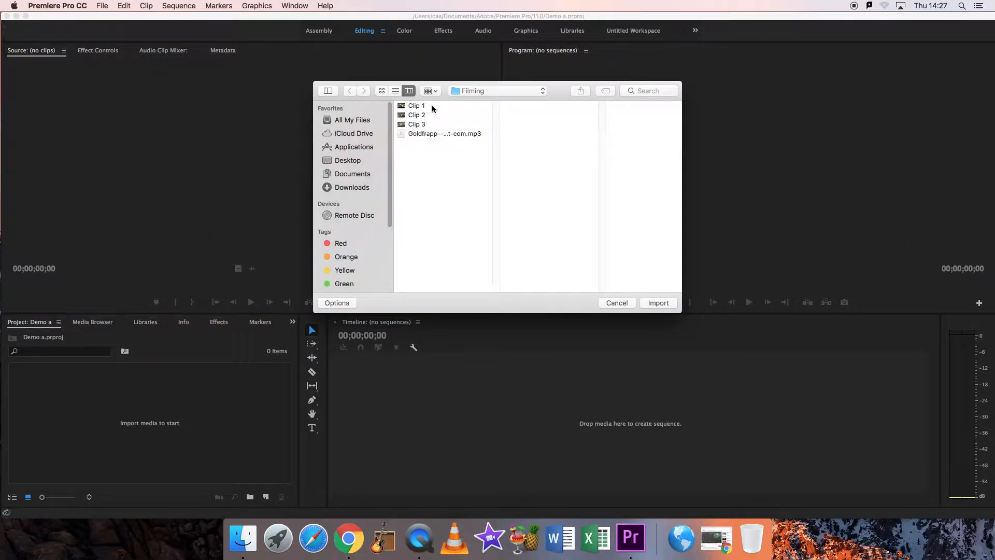
left_click(432, 107)
left_click(657, 303)
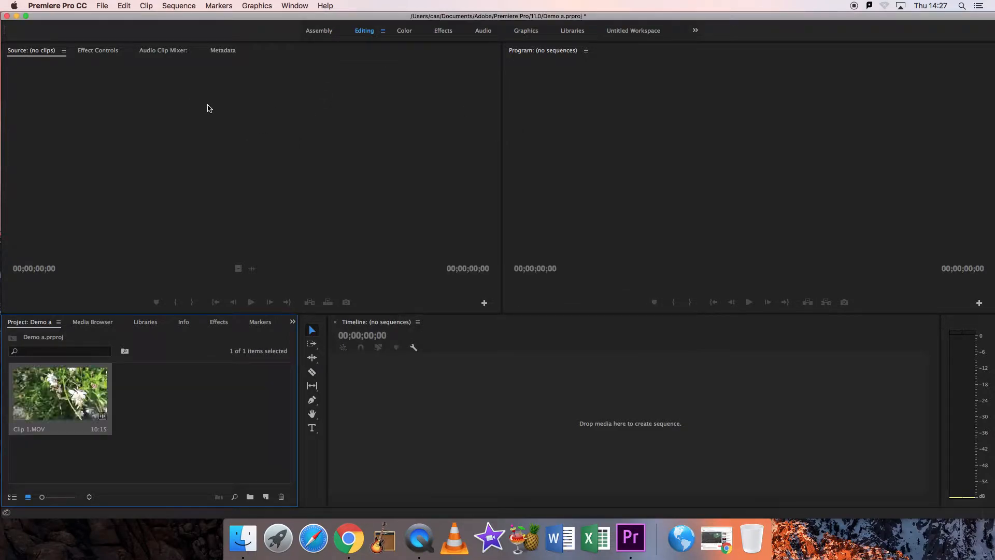
- Import Clip 2 and the Goldfrapp mp3 together from the Filming folder
left_click(102, 6)
left_click(138, 228)
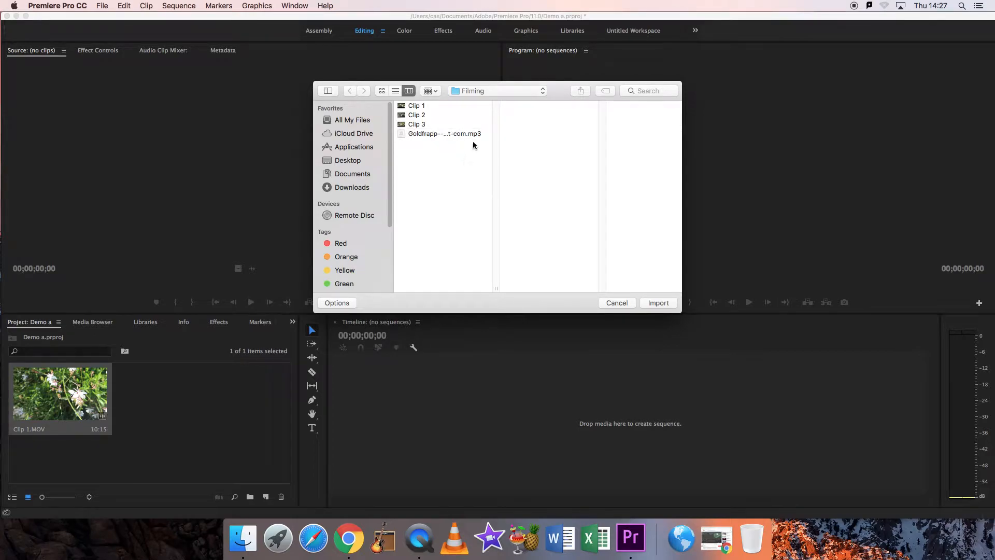
left_click(430, 115)
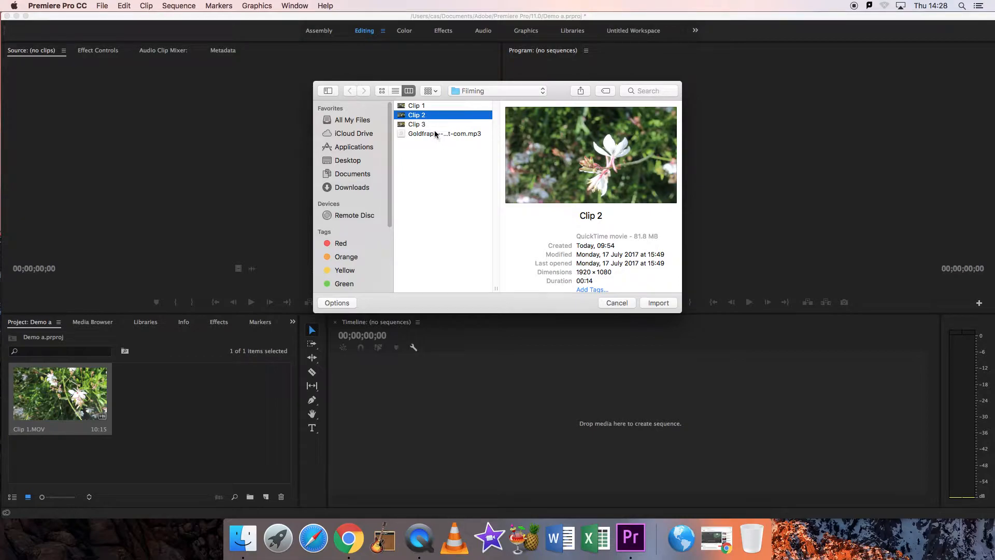
left_click(434, 133, "super")
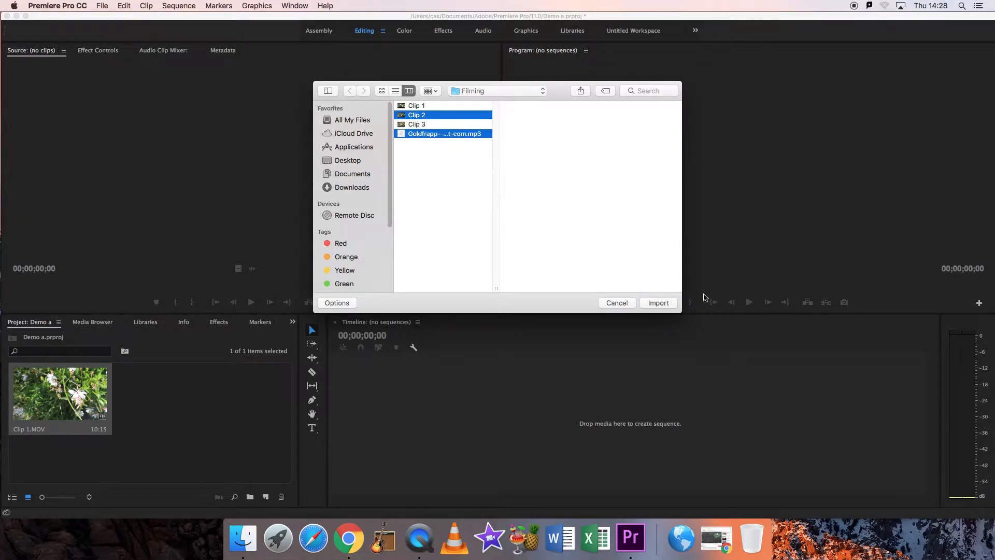
left_click(657, 304)
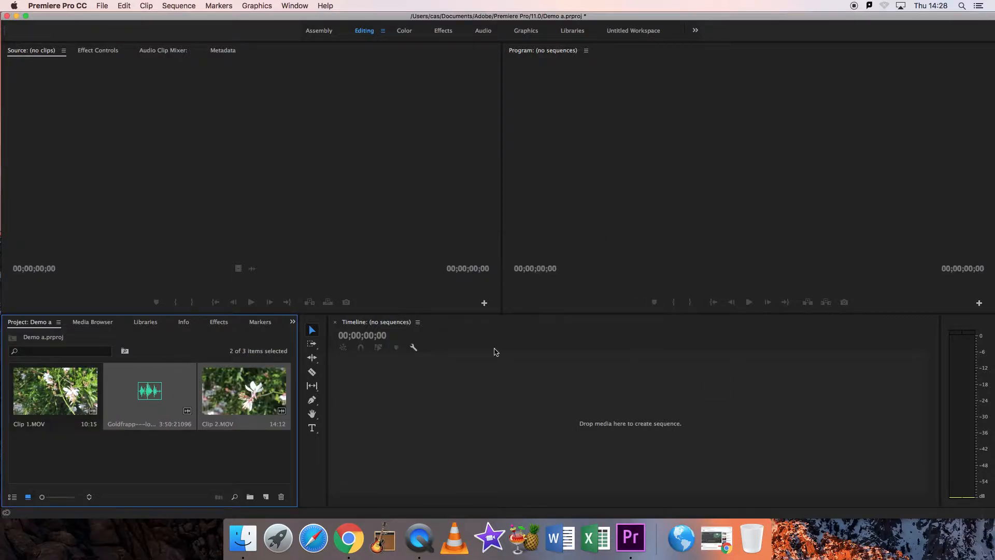
- Create a new sequence from Clip 1.MOV and place Clip 2.MOV directly after it on track V1
right_click(33, 376)
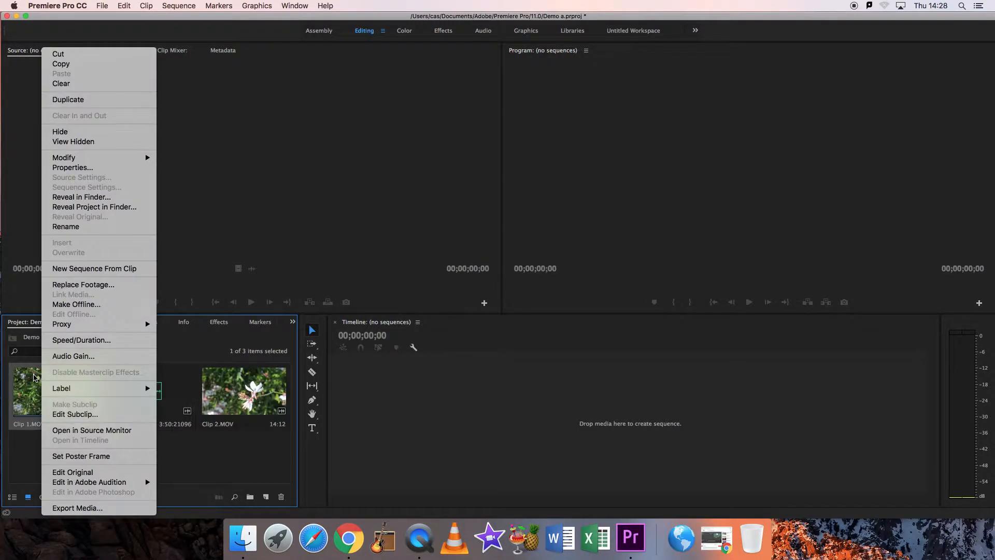
left_click(85, 269)
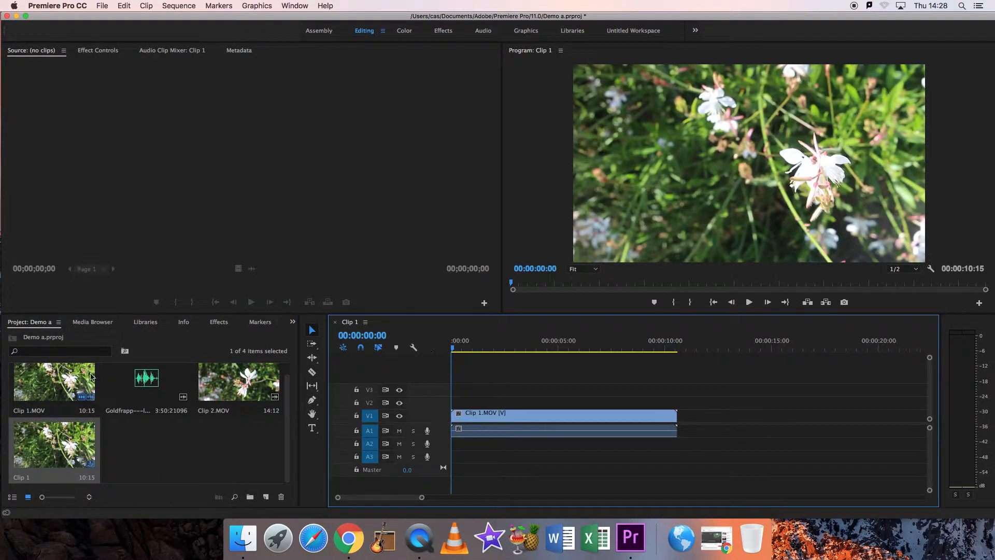
left_click_drag(231, 367, 684, 420)
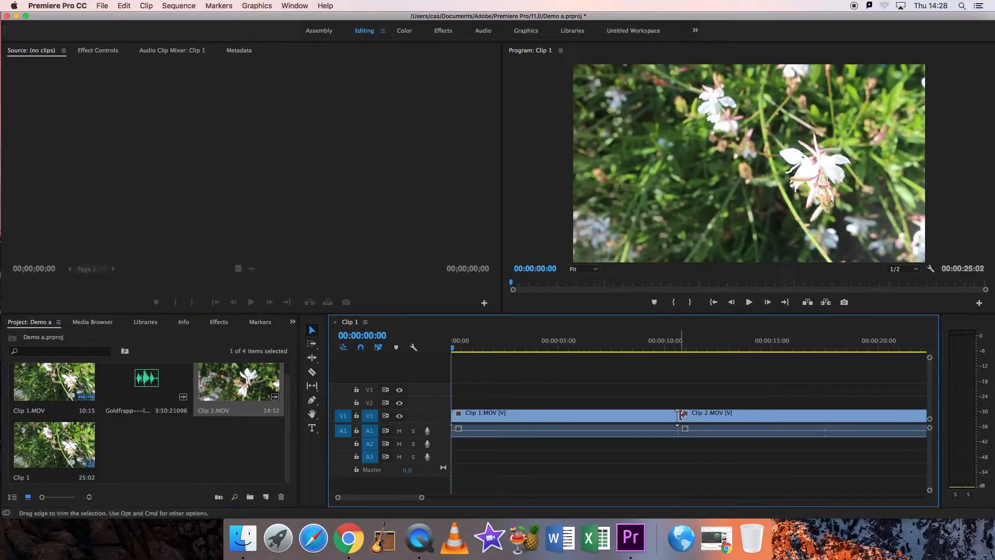
- Create a new adjustment layer in the project with the default settings
left_click(266, 498)
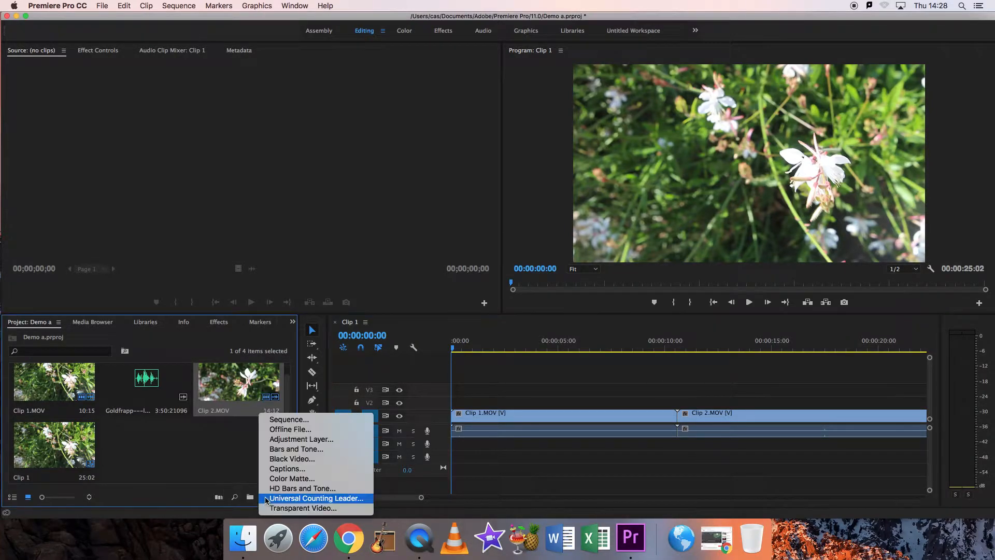
left_click(274, 442)
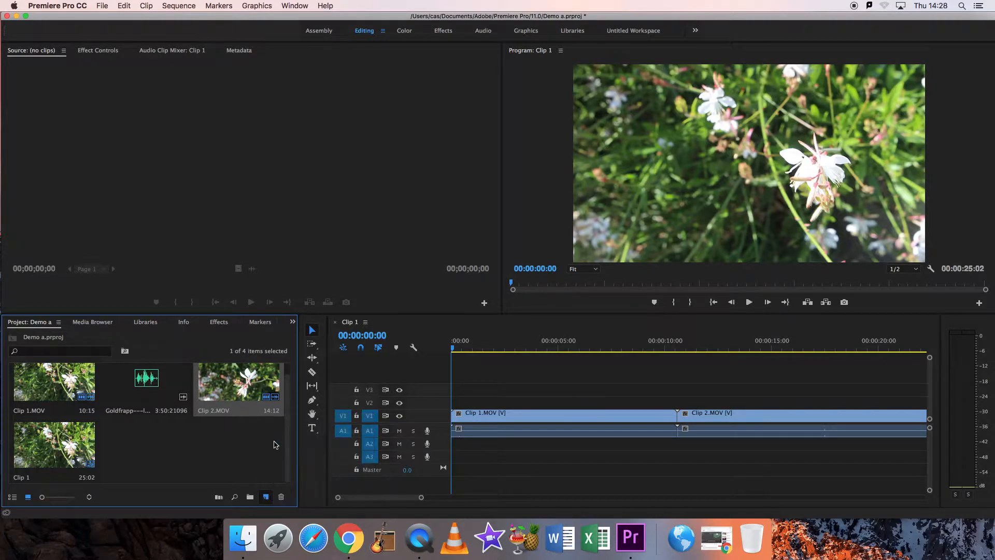
left_click(562, 307)
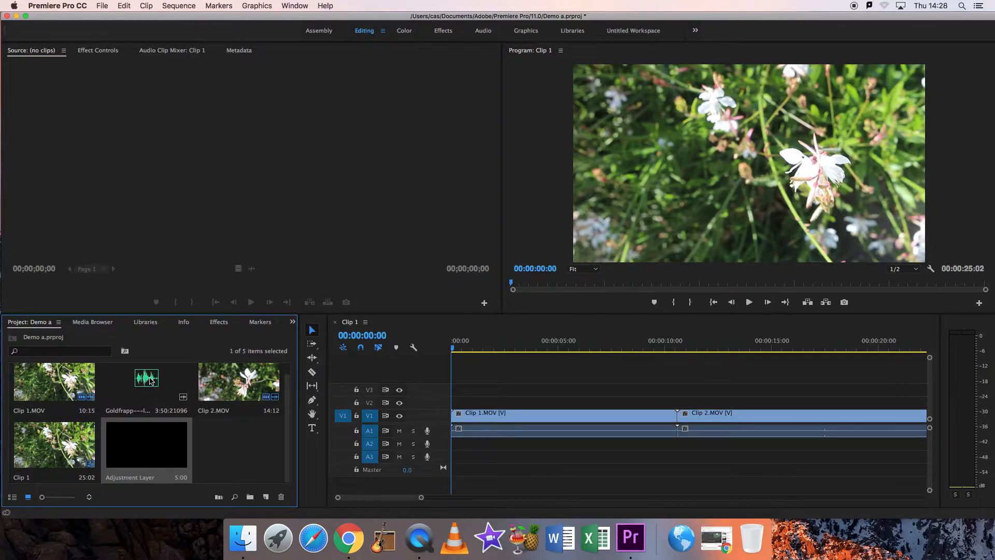
- Place the Goldfrapp music at the sequence start on track A2 and play the sequence up to 00:00:08:08
left_click_drag(146, 380, 456, 449)
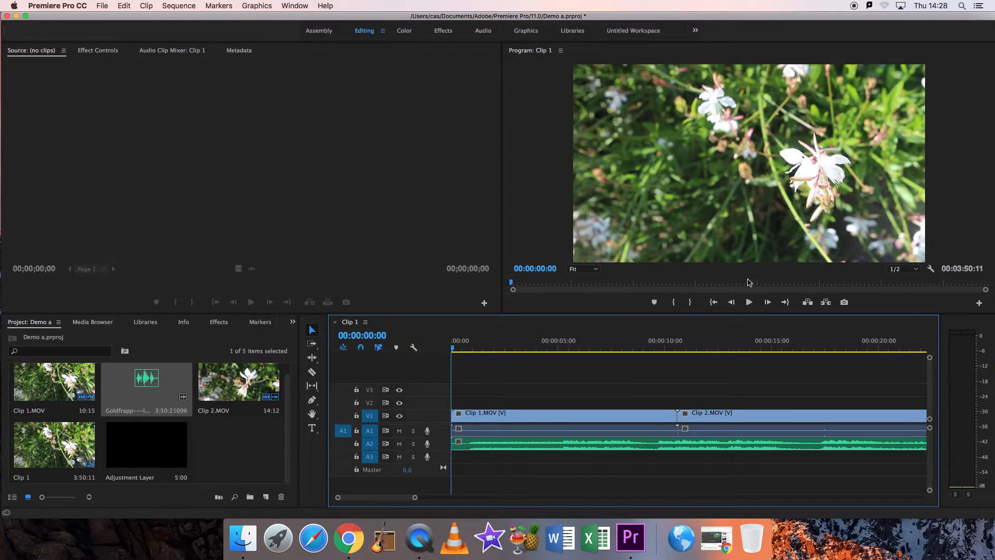
left_click(750, 303)
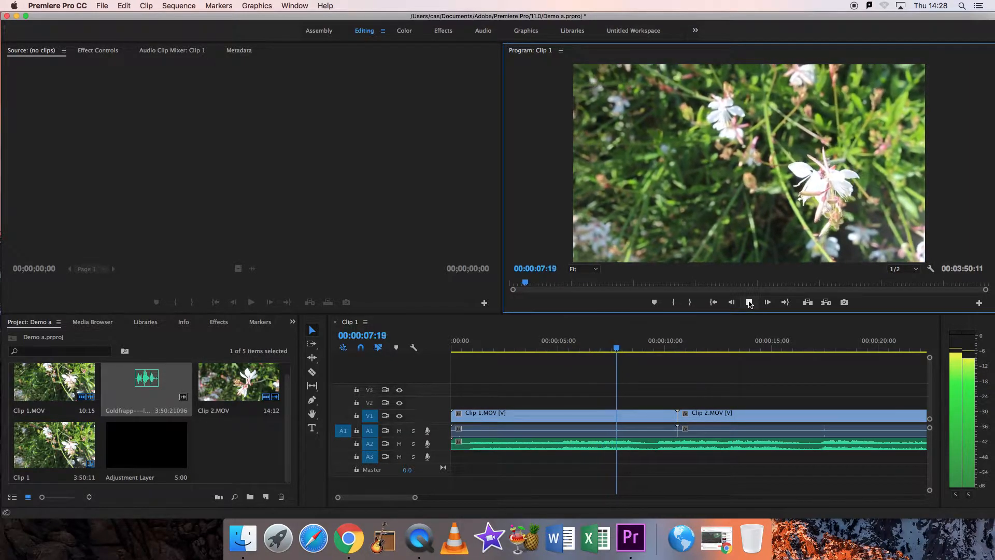
left_click(749, 302)
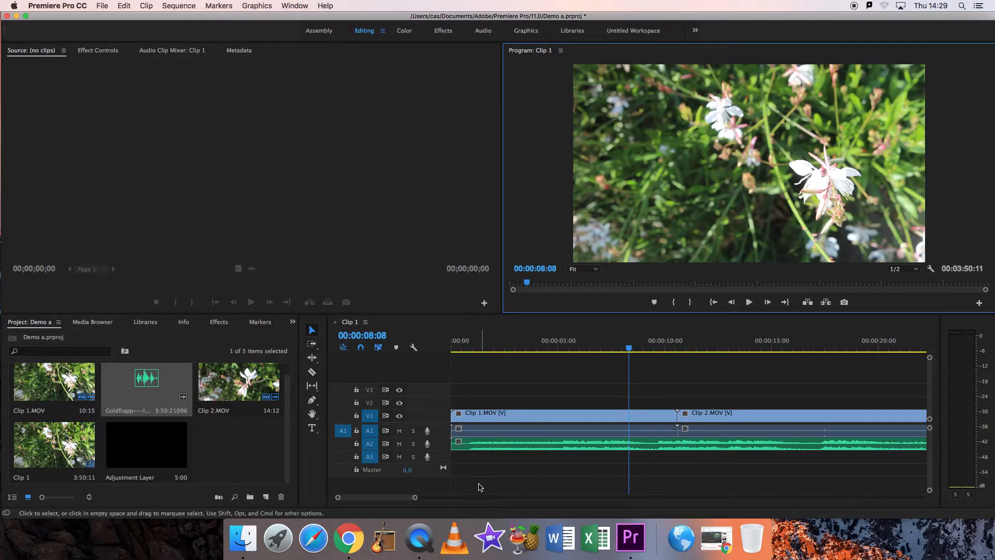
- Split the music on track A2 at 00:00:05:10 with the Razor tool
left_click(312, 372)
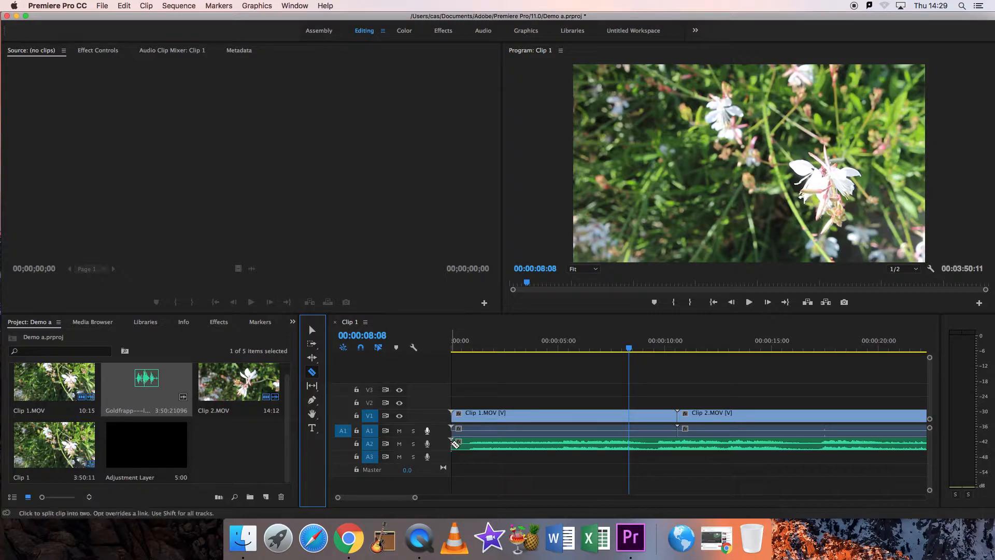
left_click(455, 444)
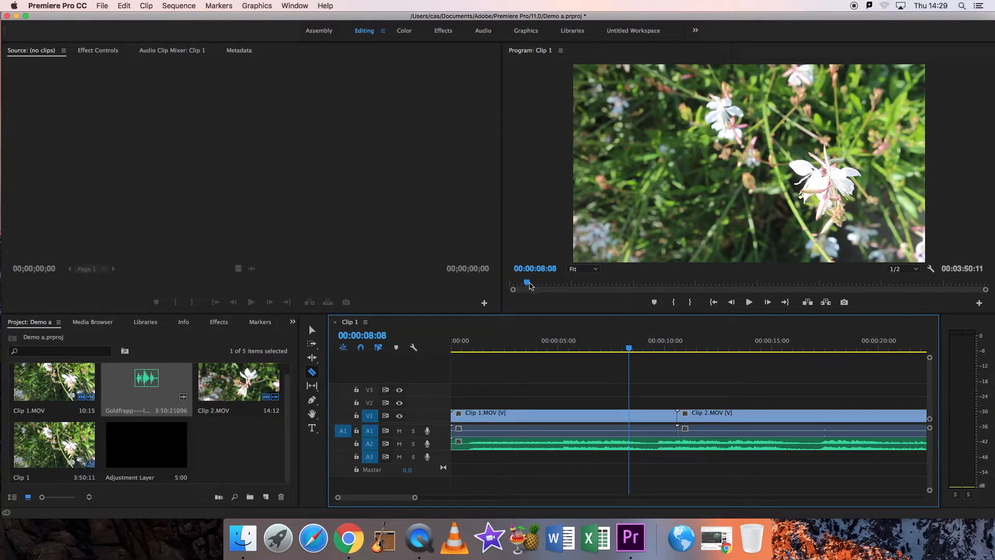
left_click(527, 285)
left_click_drag(527, 285, 523, 287)
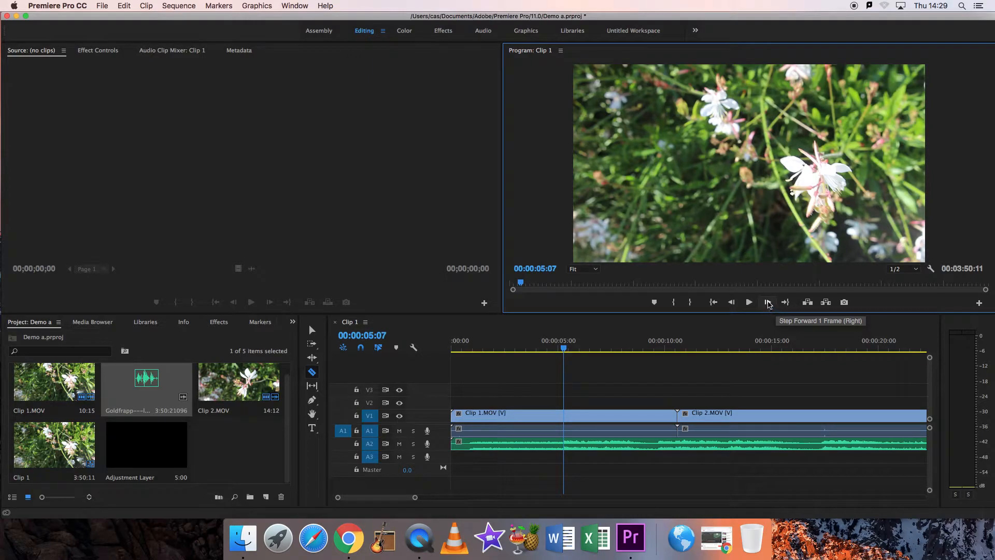
left_click(768, 302)
left_click(768, 303)
left_click(768, 302)
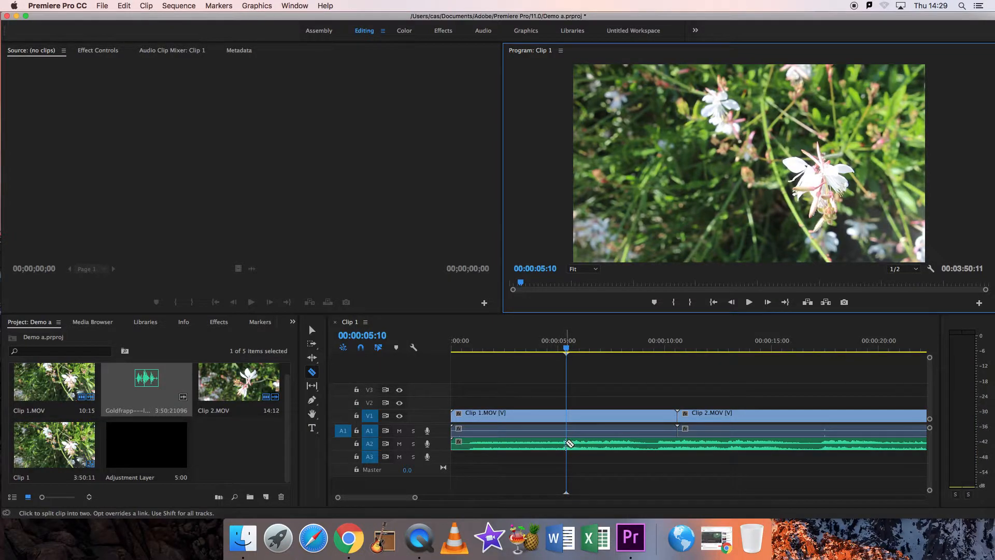
left_click(568, 444)
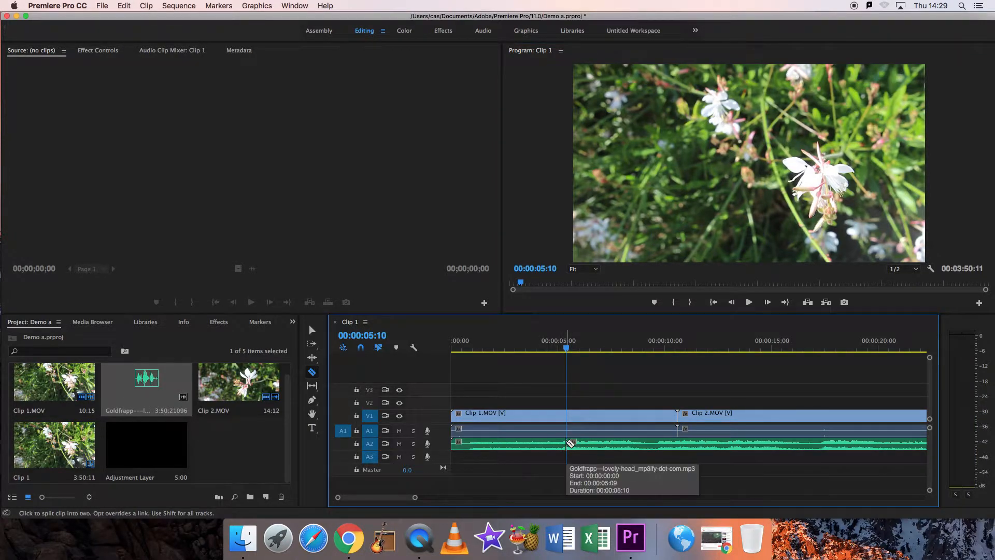
- Delete the music section before the cut and move the remaining music to just after the sequence start
left_click(312, 330)
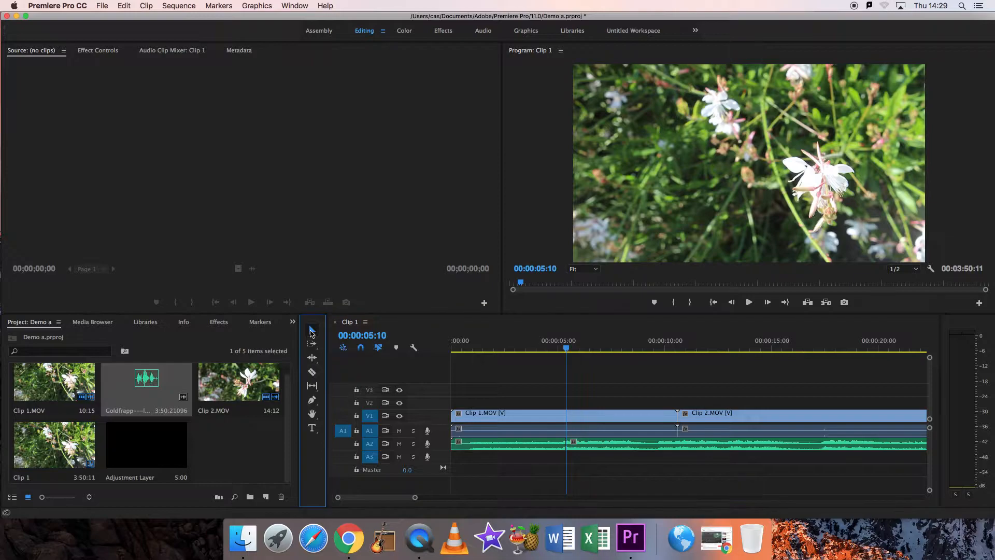
left_click(525, 447)
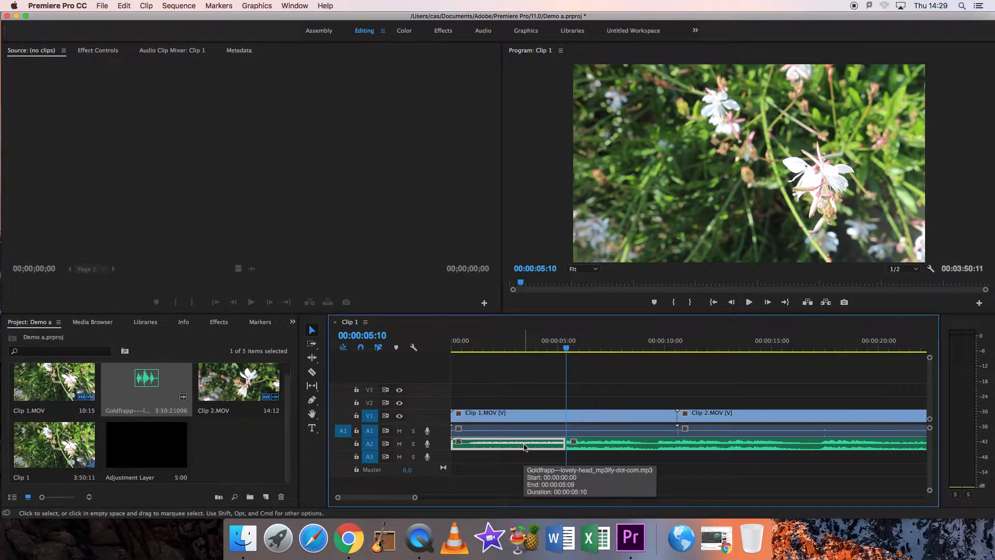
key("Delete")
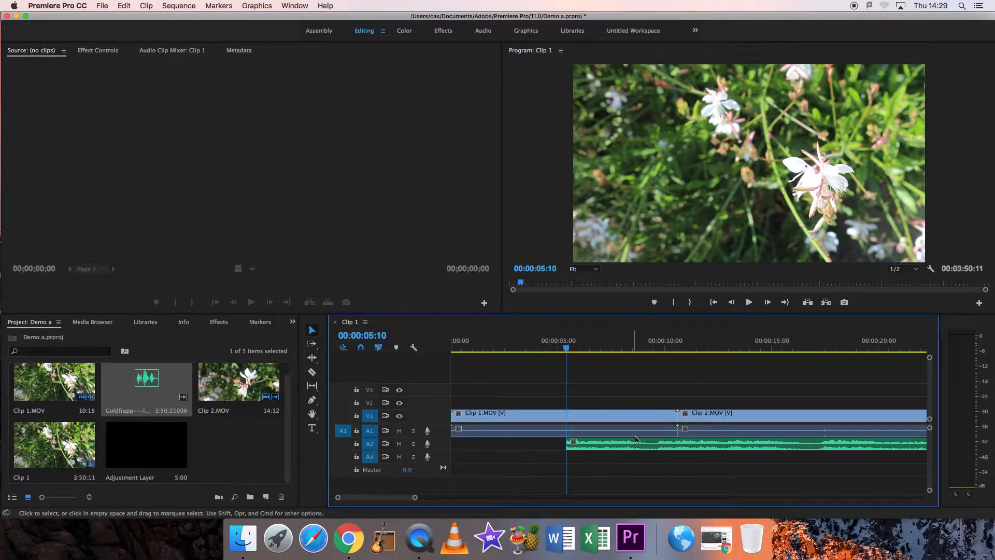
left_click_drag(661, 449, 553, 450)
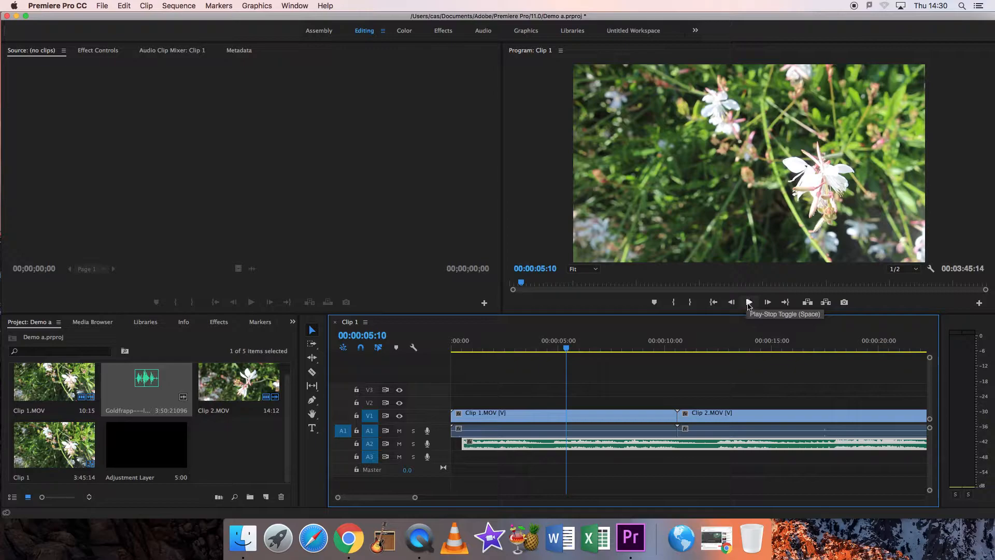
- Play the sequence from the beginning and stop at 00:00:18:05 to check the music against the clips
left_click_drag(522, 284, 512, 284)
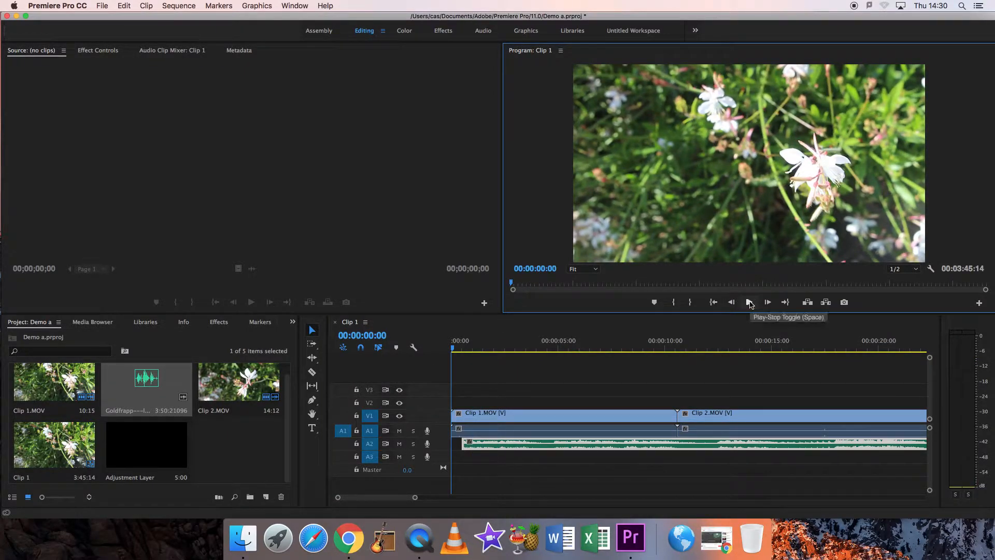
left_click(750, 303)
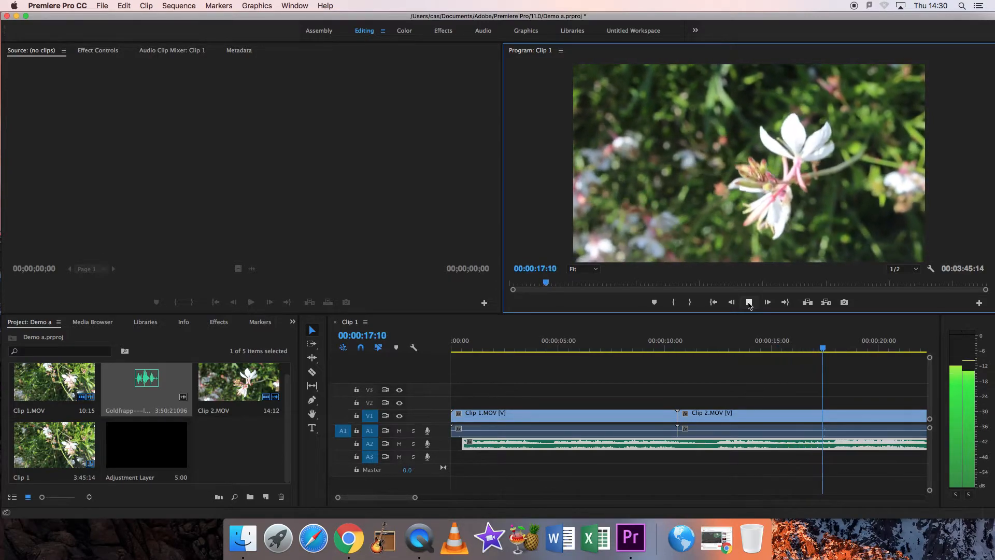
left_click(748, 303)
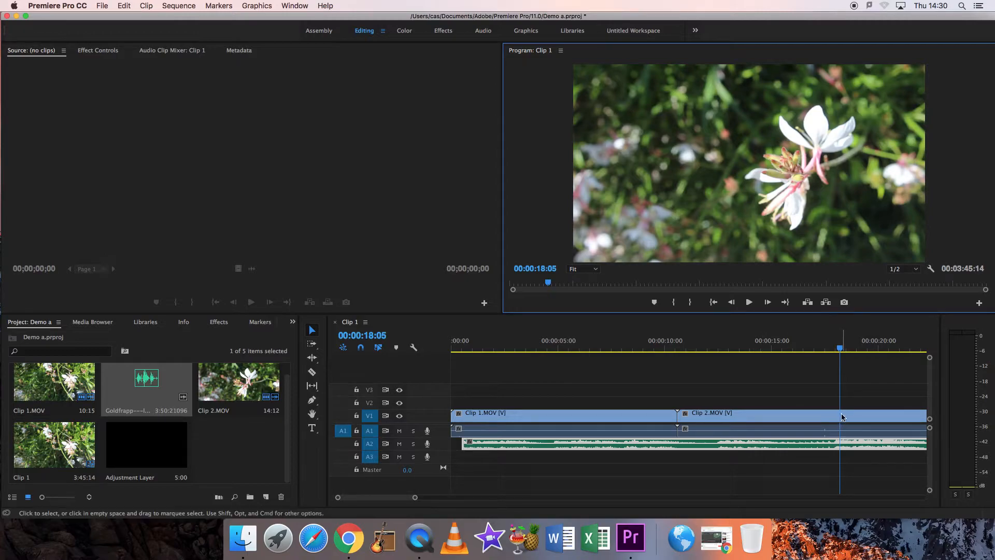
- Move Clip 2 on track V1 to start at 00:00:18:05 and try to extend the end of Clip 1
left_click_drag(745, 416, 905, 420)
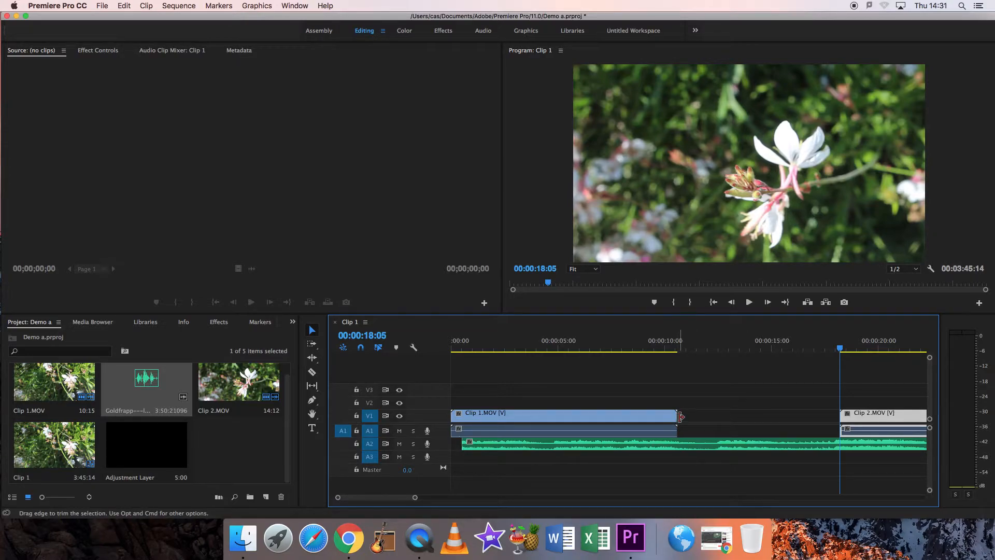
left_click(675, 417)
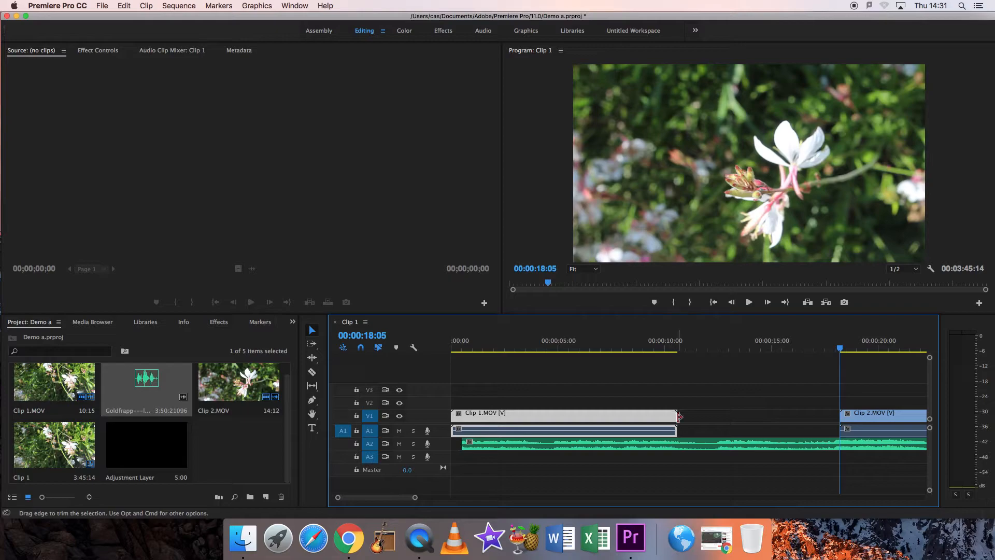
mouse_move(675, 418)
left_mouse_down()
mouse_move(706, 425)
mouse_move(677, 418)
left_mouse_up()
- Split Clip 1 on the timeline about a third of the way through with the Razor tool
left_click(311, 372)
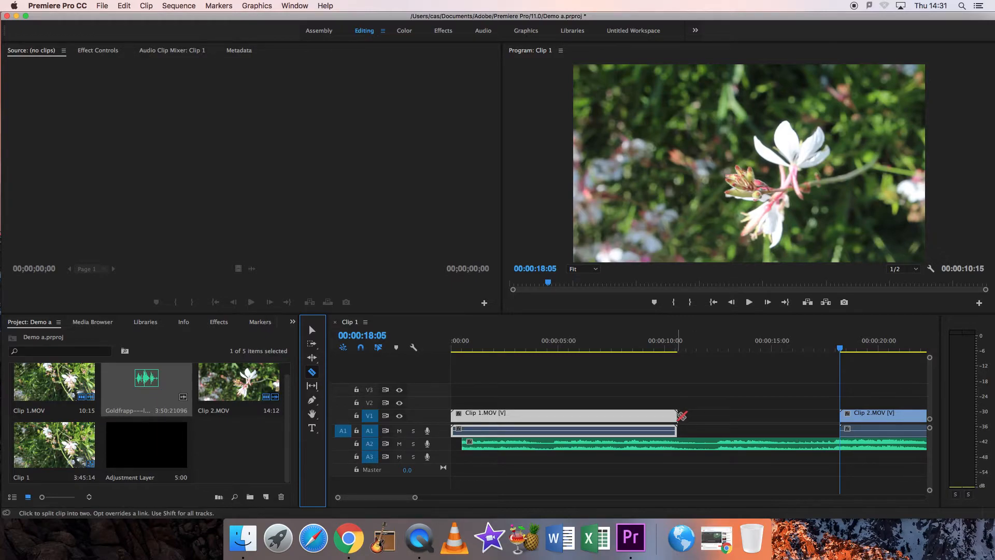
left_click(683, 415)
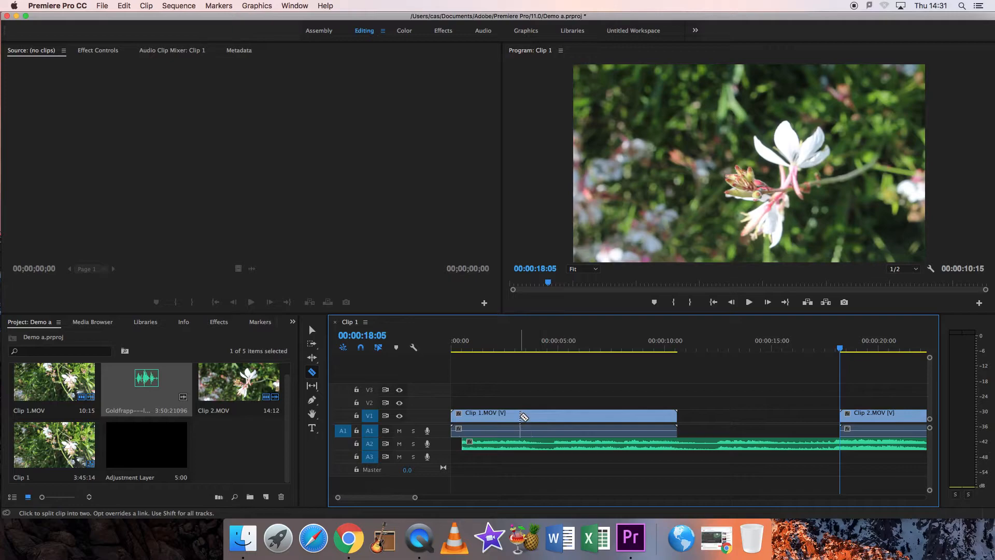
left_click(531, 415)
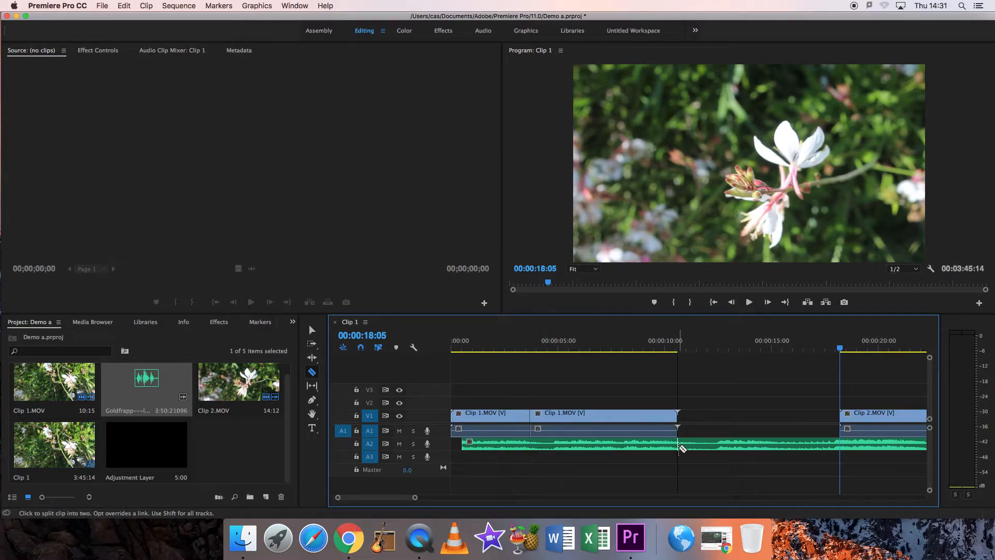
- Copy the second section of Clip 1 and paste it on track V1 at 00:00:18:05
left_click(312, 334)
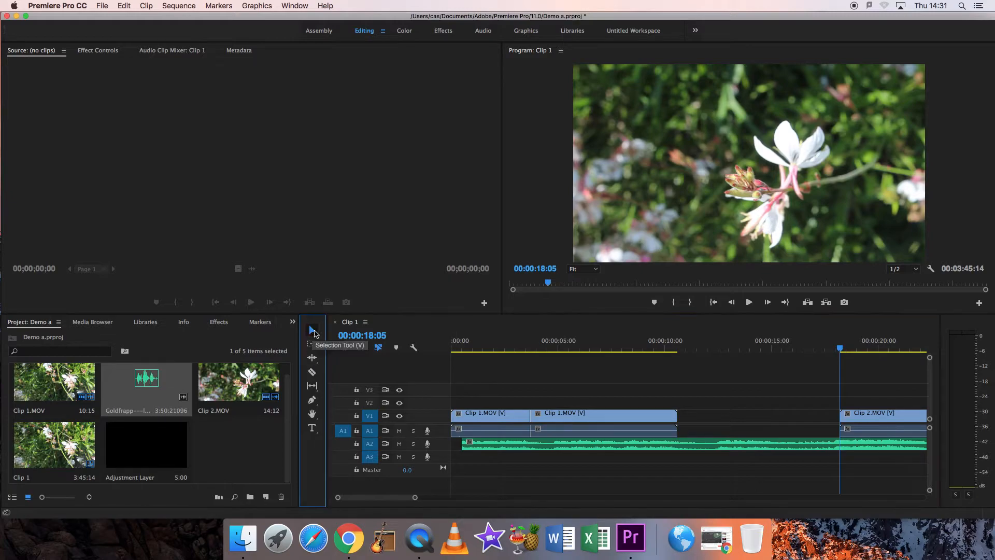
left_click(620, 418)
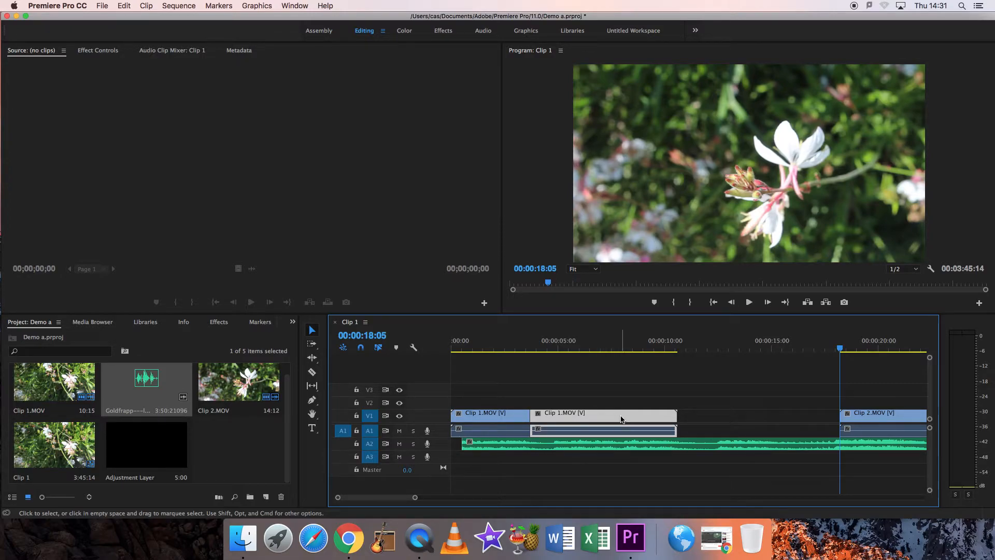
right_click(567, 416)
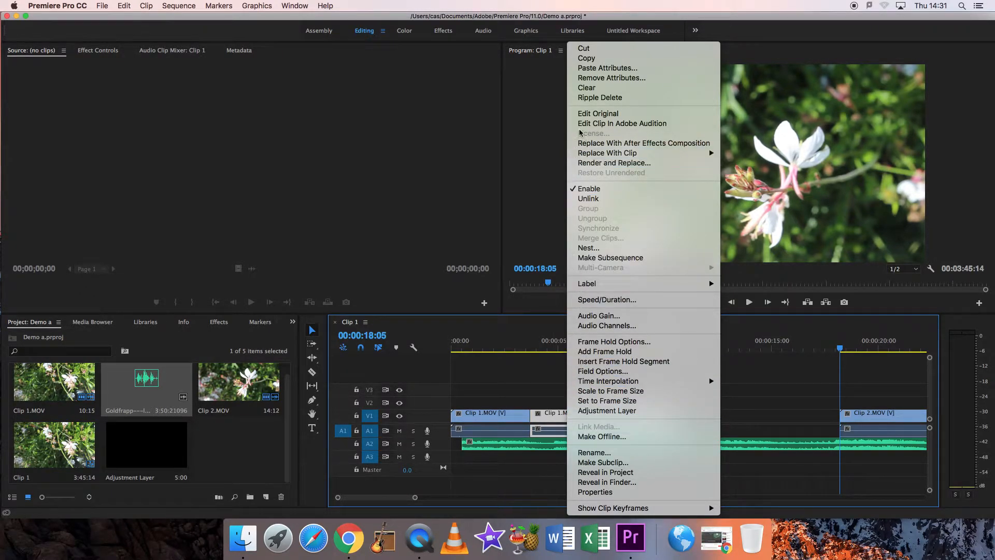
left_click(601, 59)
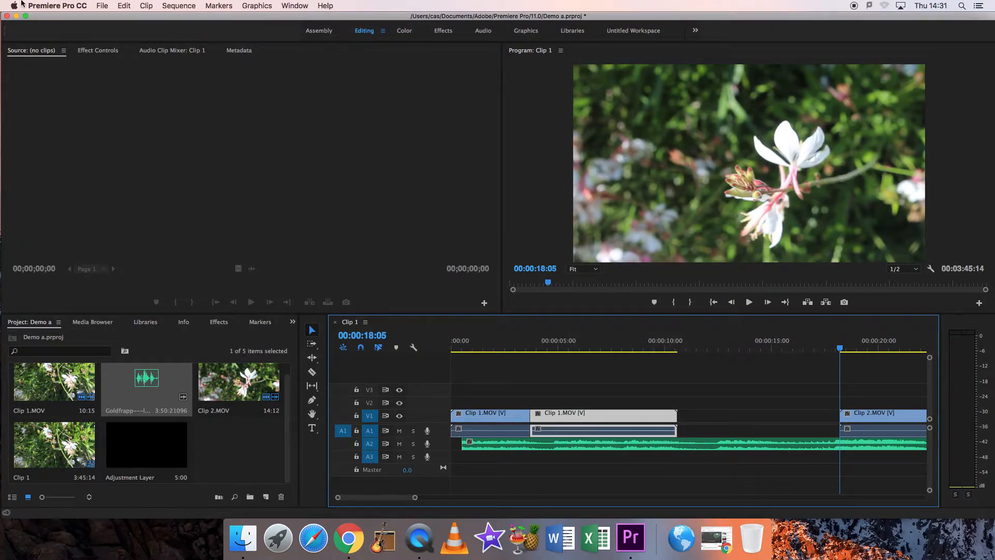
left_click(103, 7)
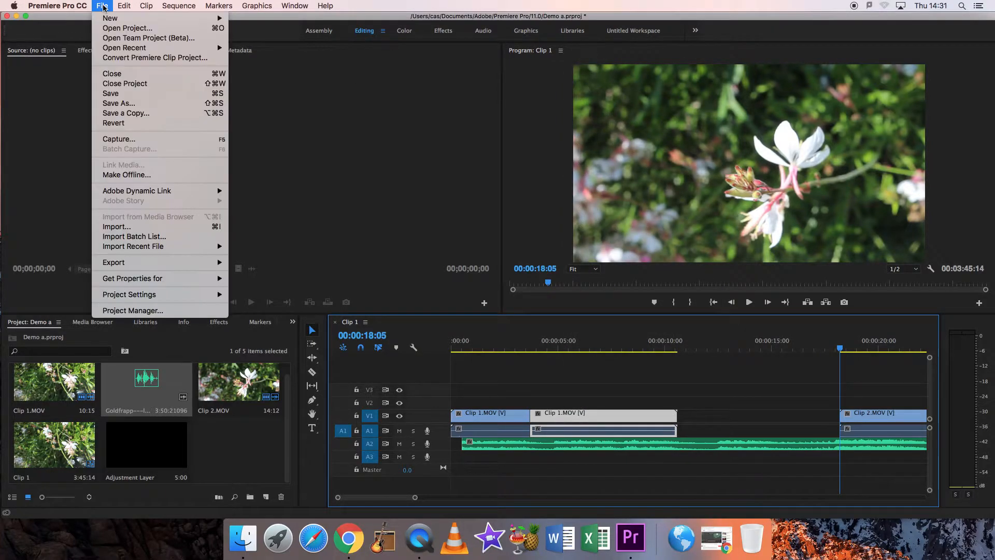
mouse_move(123, 6)
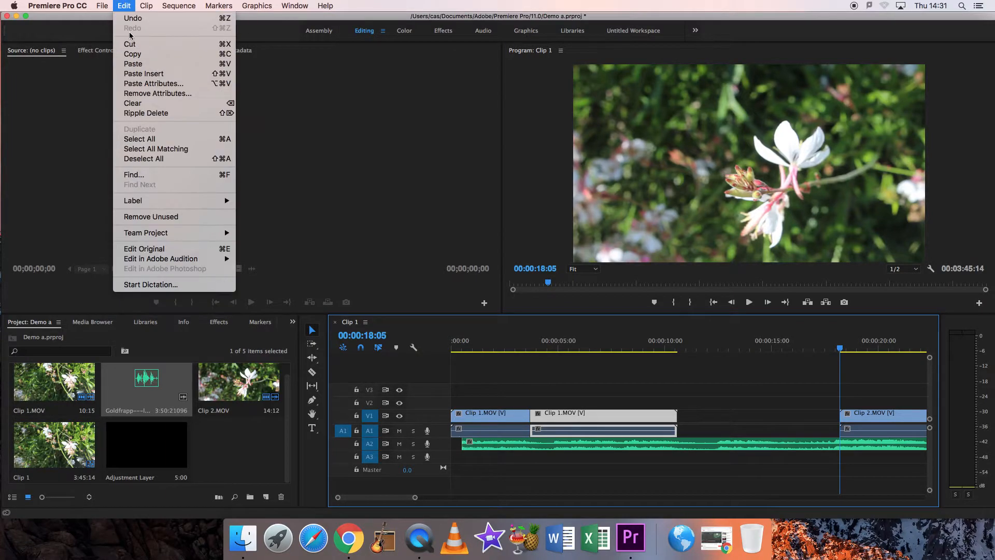
left_click(140, 65)
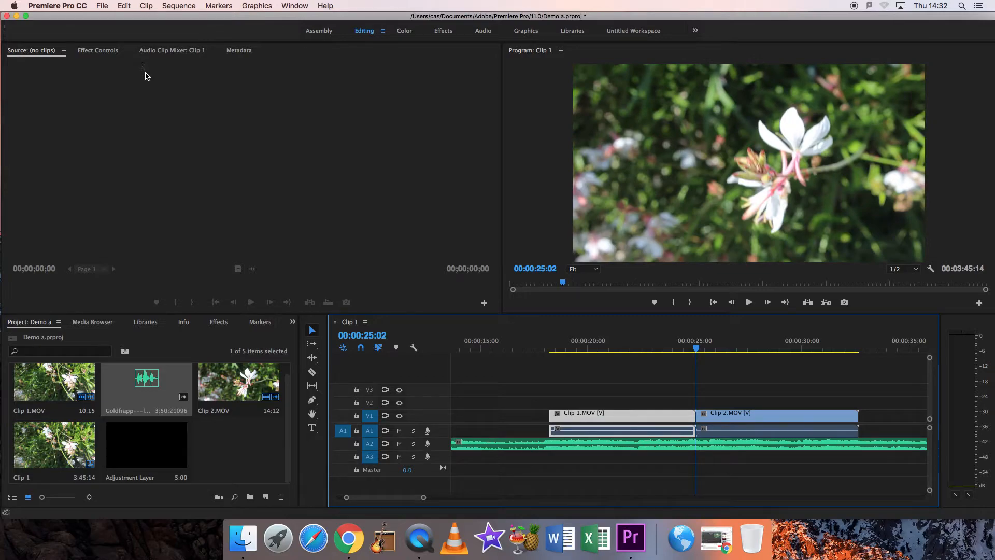
- Close the gaps on track V1 by moving the pasted Clip 1 section against the earlier sections and Clip 2 directly behind it
left_click_drag(649, 420, 570, 426)
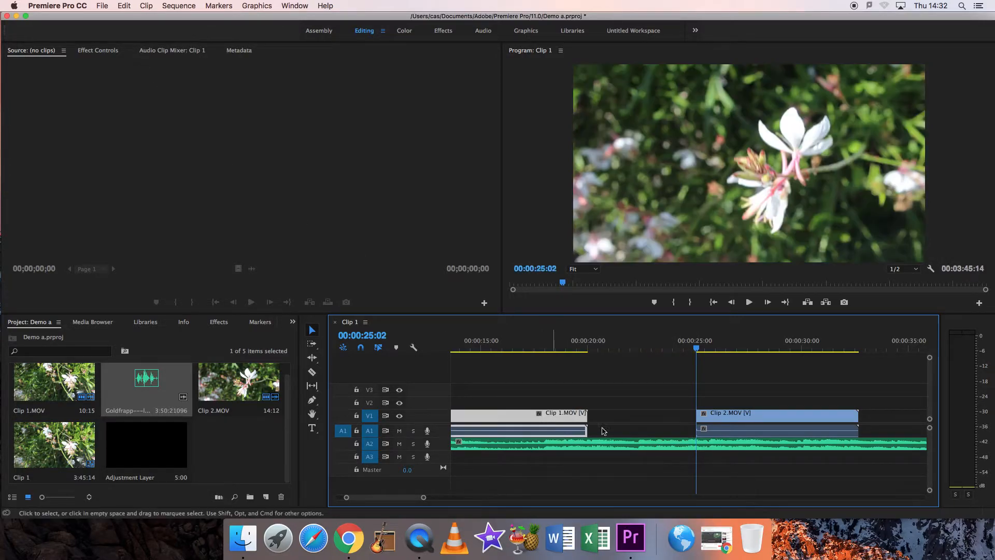
left_click_drag(721, 428, 618, 421)
left_click_drag(564, 284, 512, 284)
left_click_drag(846, 417, 791, 417)
left_click_drag(903, 416, 851, 416)
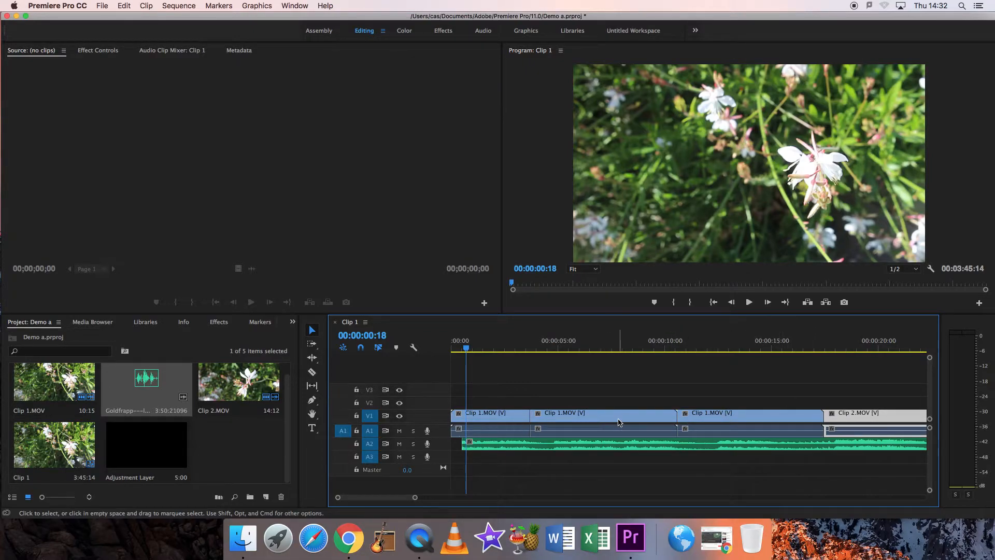
- Set the pasted Clip 1 section to 20% speed and reverse its playback, without ripple editing
left_click(763, 418)
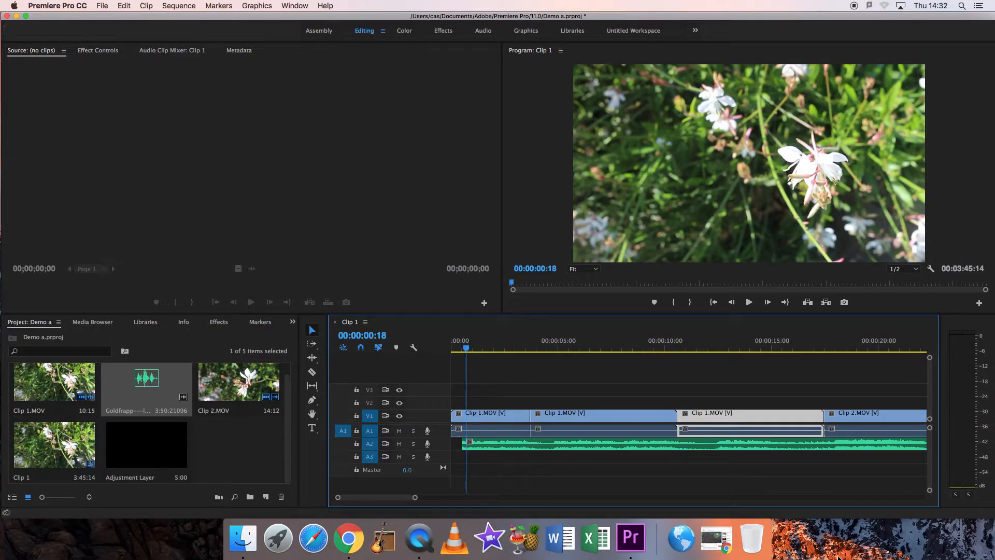
right_click(771, 417)
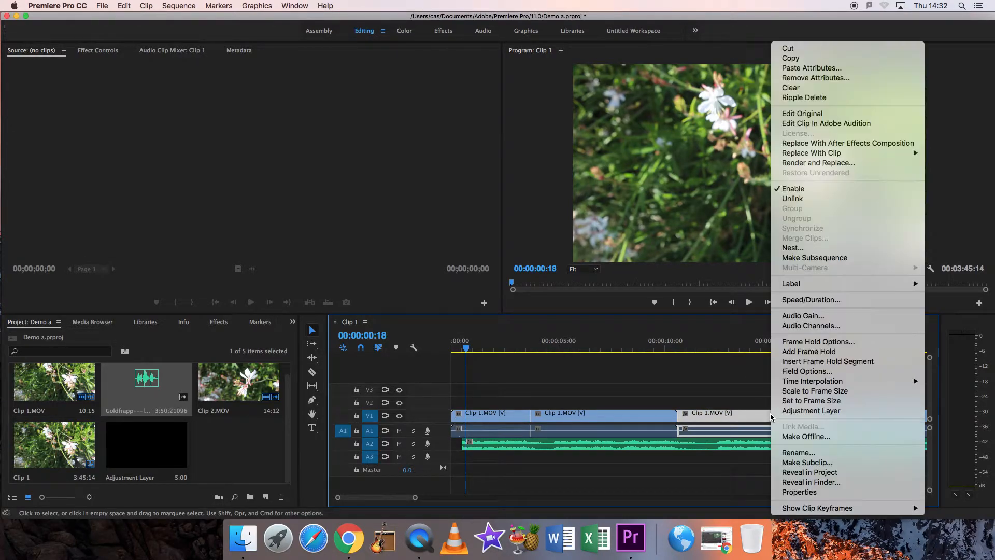
left_click(835, 304)
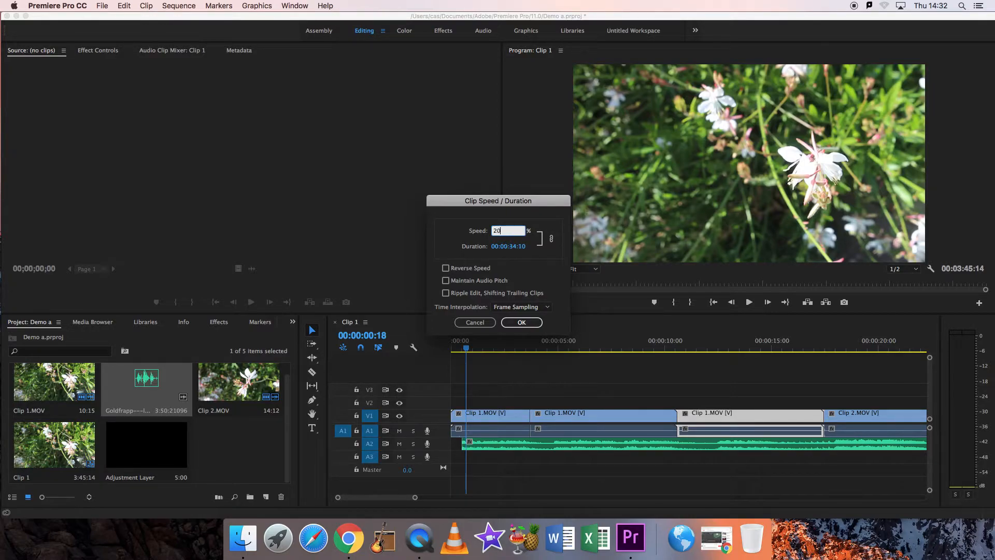
left_click(445, 268)
left_click(519, 322)
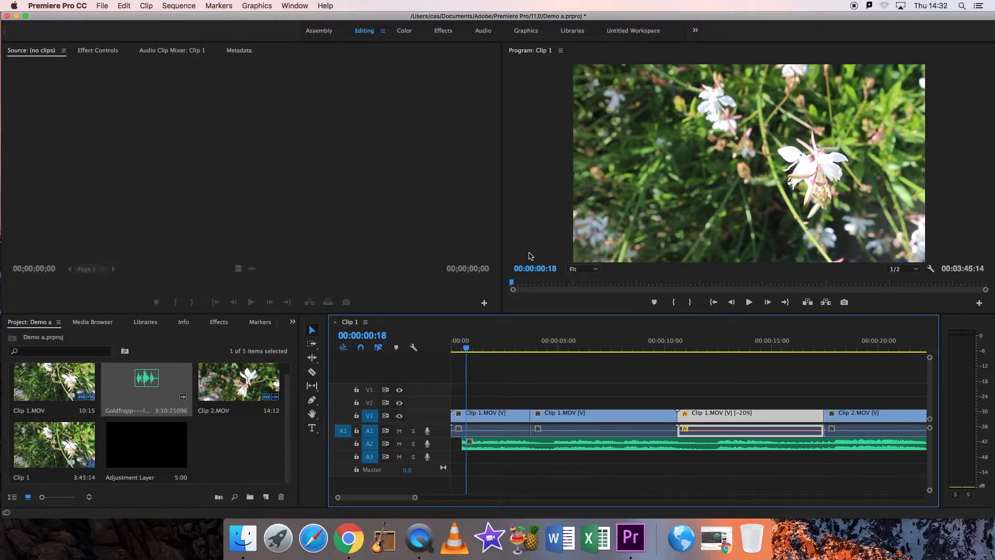
- Play the sequence from the beginning to 00:00:24:01 to review the reversed section, and return the playhead to 00:00:13:19
left_click(512, 284)
left_click_drag(513, 285, 509, 285)
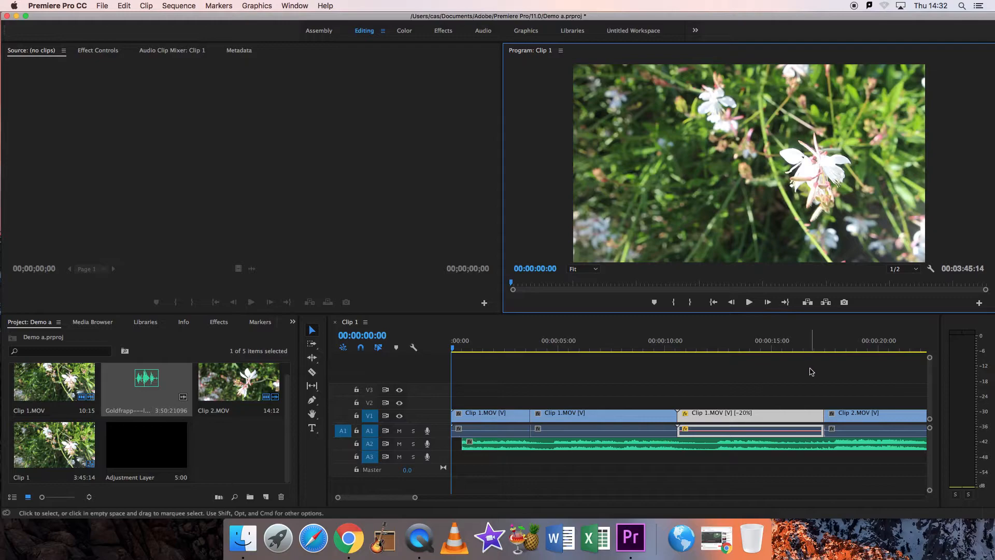
left_click(750, 303)
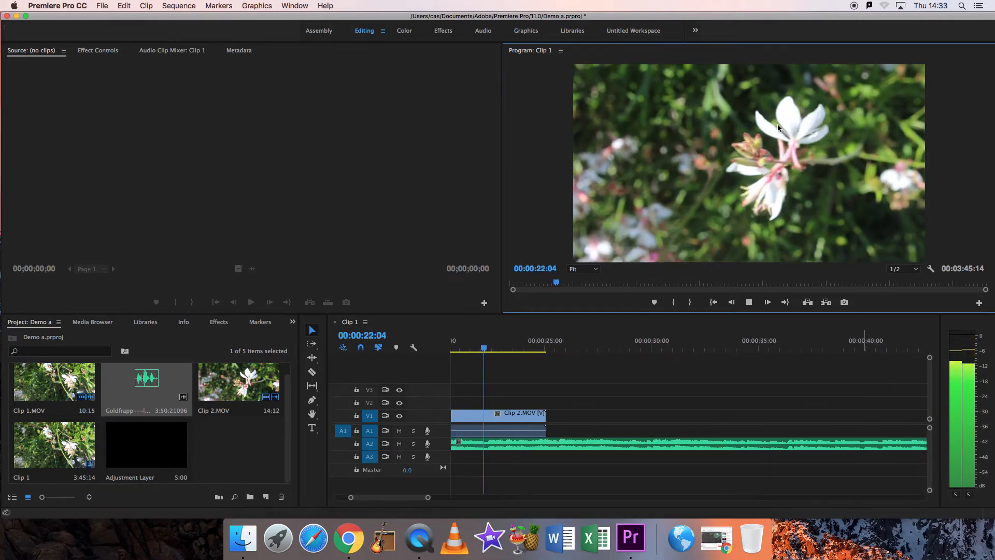
left_click(749, 302)
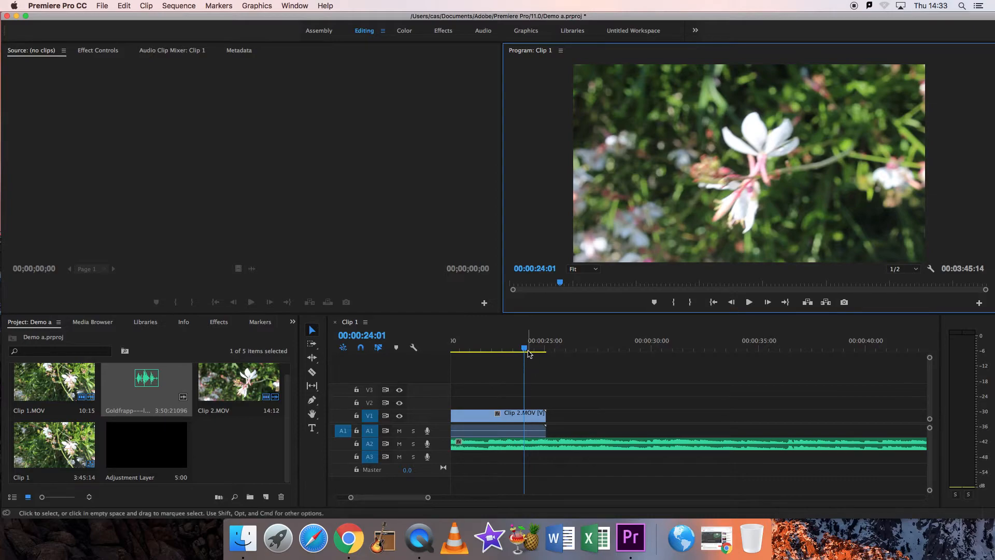
left_click_drag(560, 287, 542, 296)
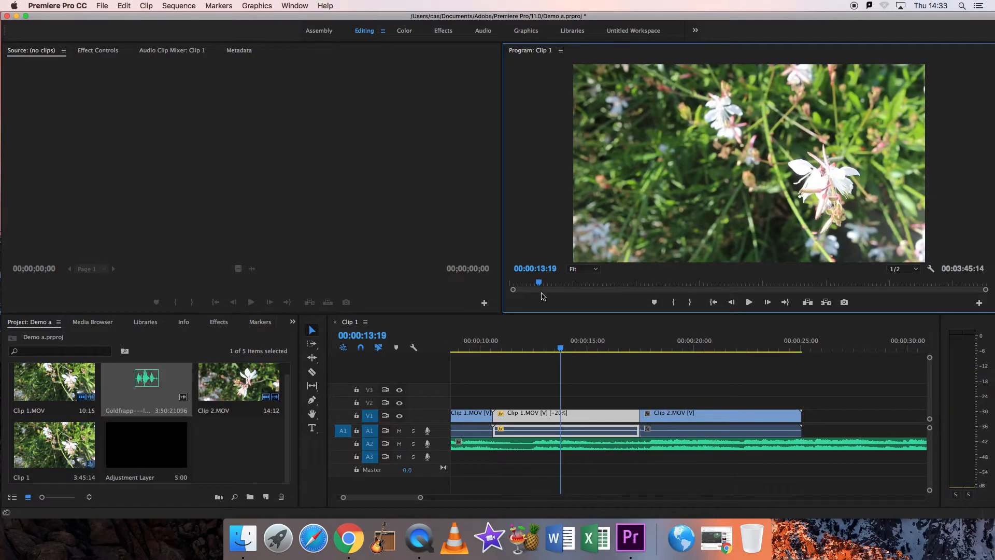
- Create a new adjustment layer in the project with the default settings
left_click(266, 499)
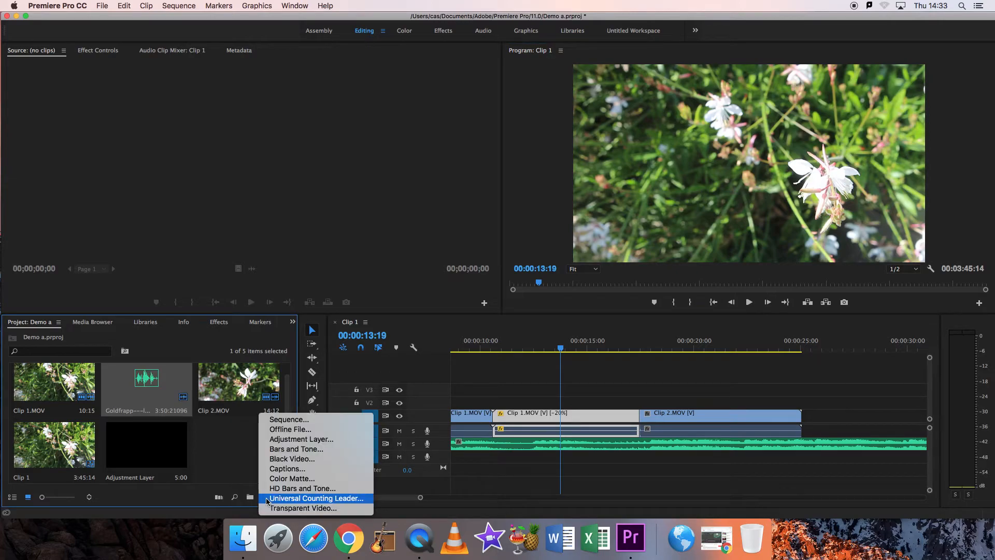
left_click(282, 440)
left_click(559, 306)
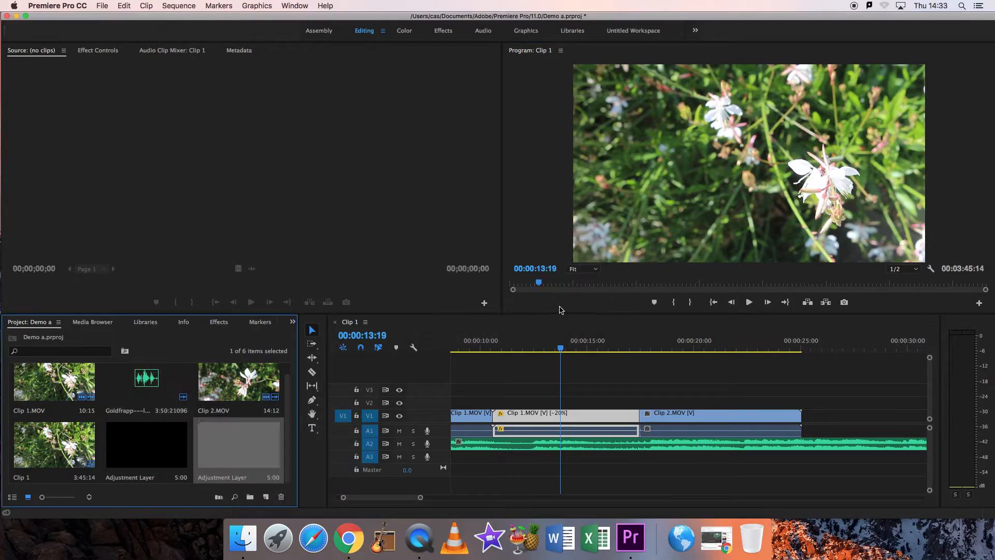
- Switch to the Effects workspace and apply the Monochrome Faded Lumetri preset to Clip 2 on the timeline
left_click(721, 419)
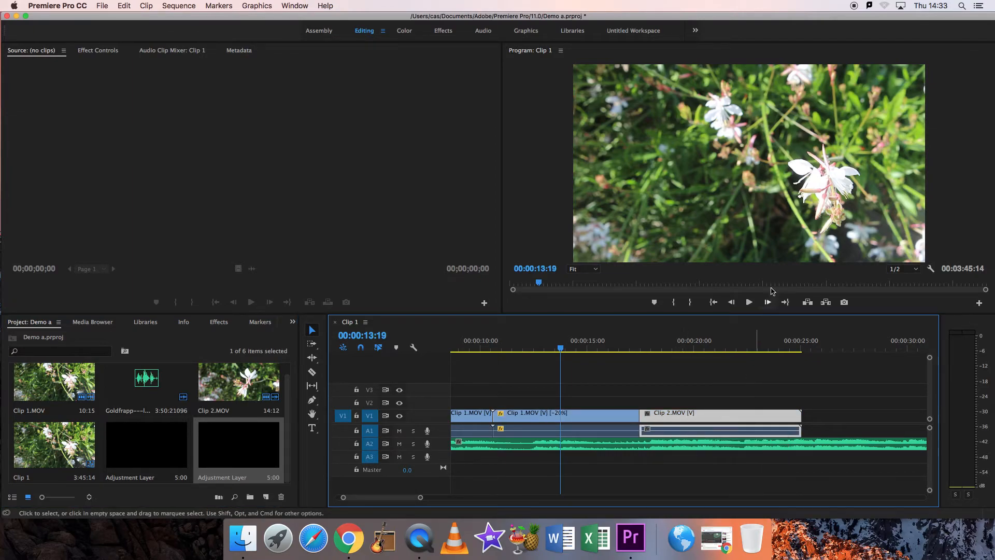
left_click(444, 31)
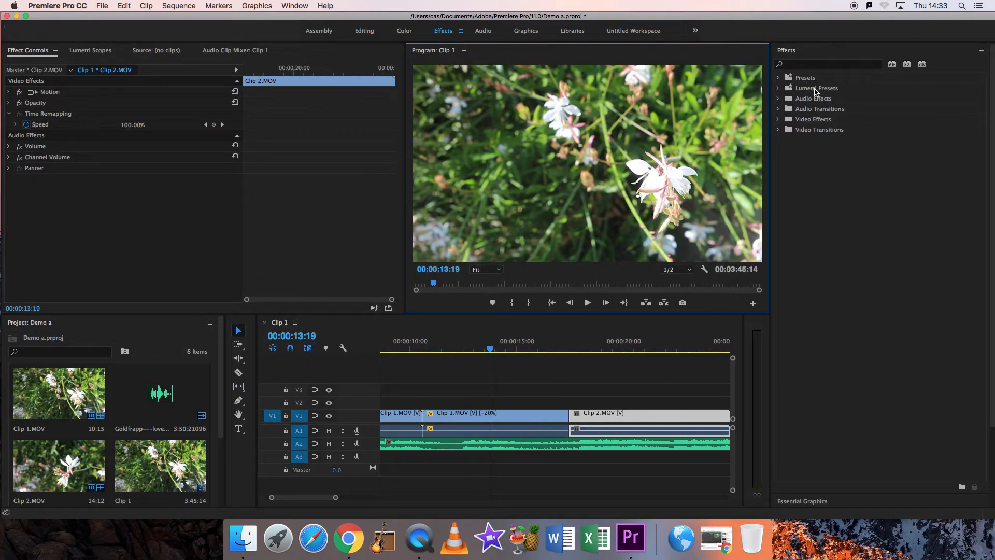
left_click(816, 89)
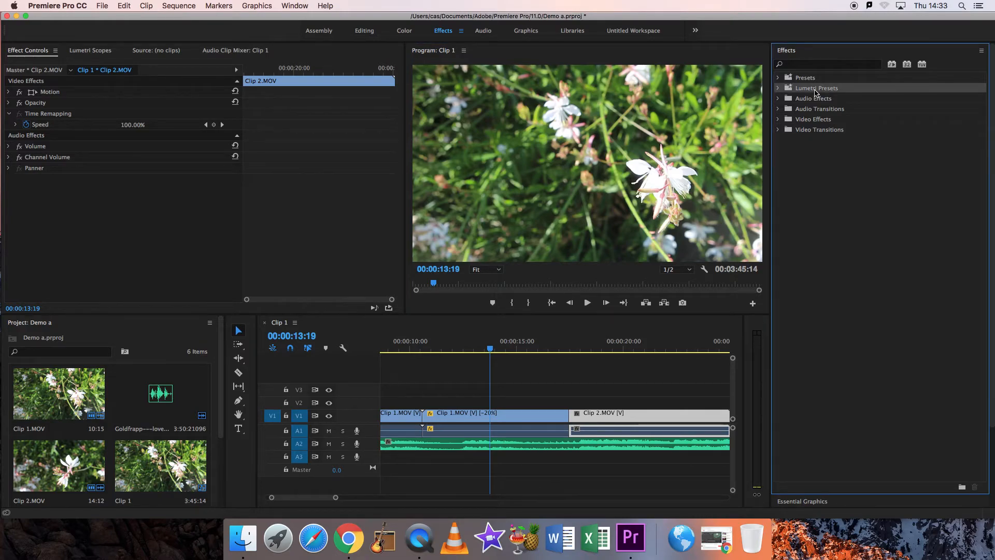
double_click(816, 89)
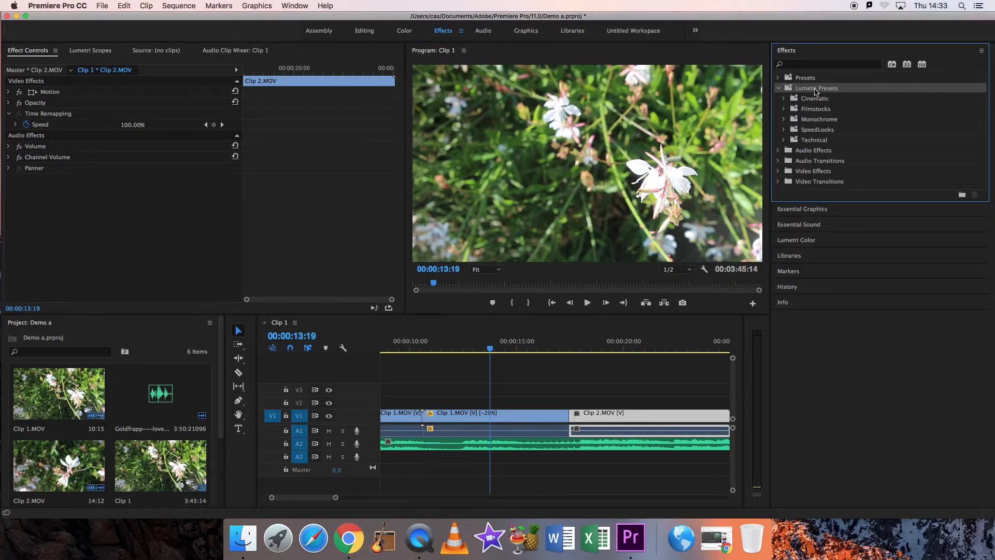
double_click(831, 120)
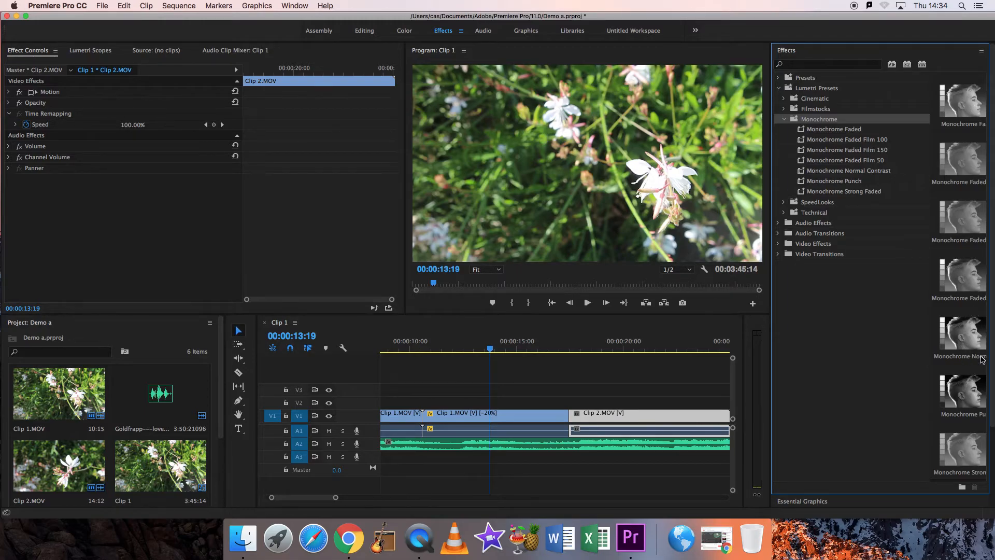
left_click(965, 102)
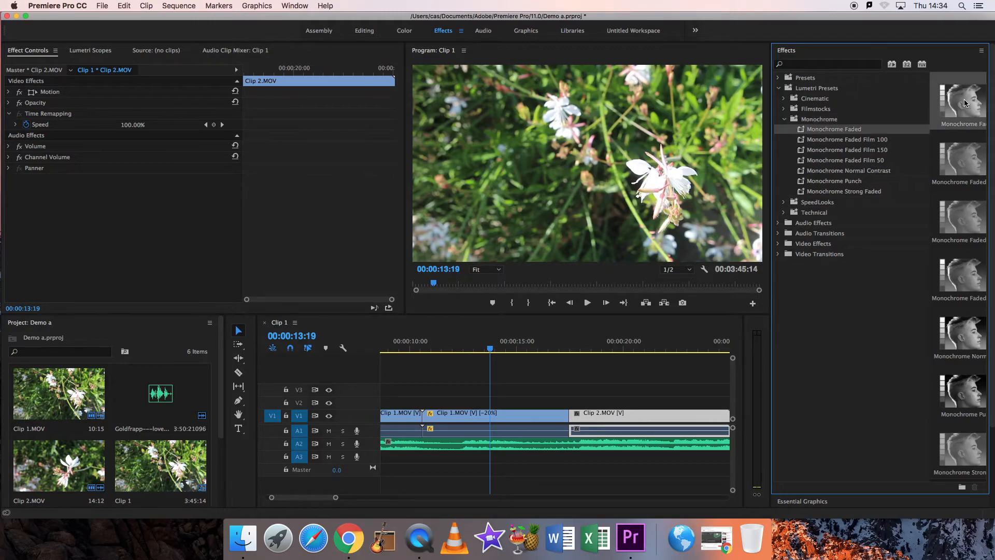
left_click_drag(814, 253, 641, 420)
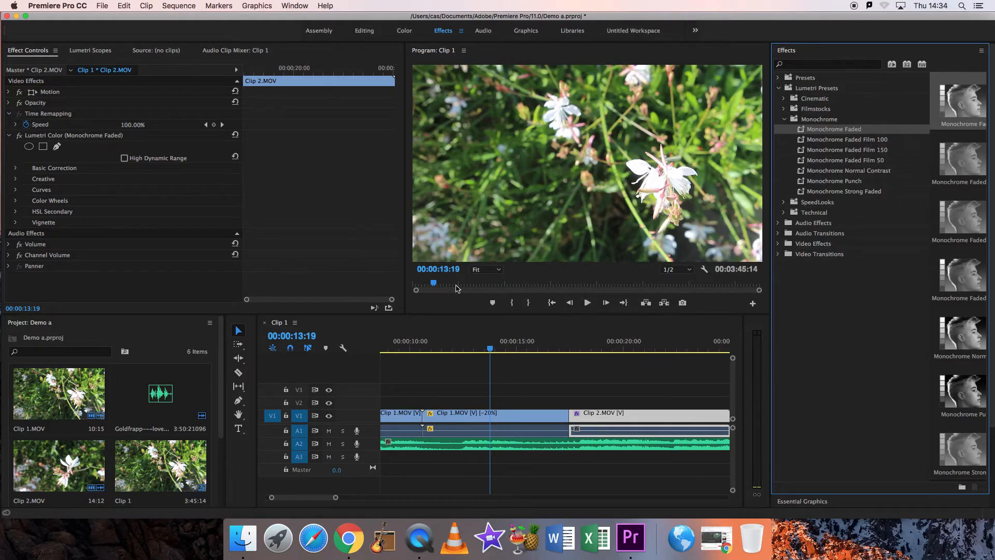
- Play the sequence from the beginning and stop at 00:00:23:07 to check the monochrome look on Clip 2
left_click_drag(437, 287, 415, 286)
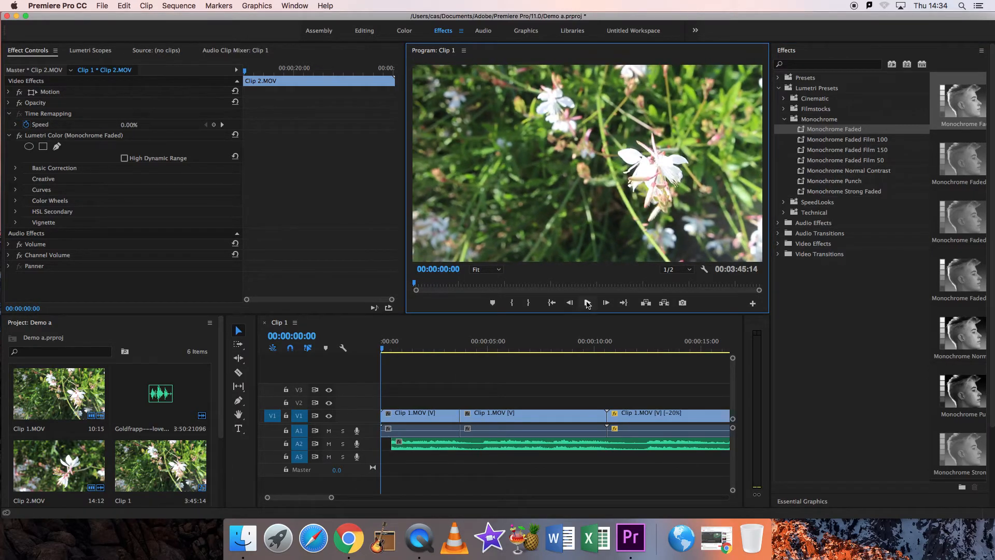
left_click(588, 304)
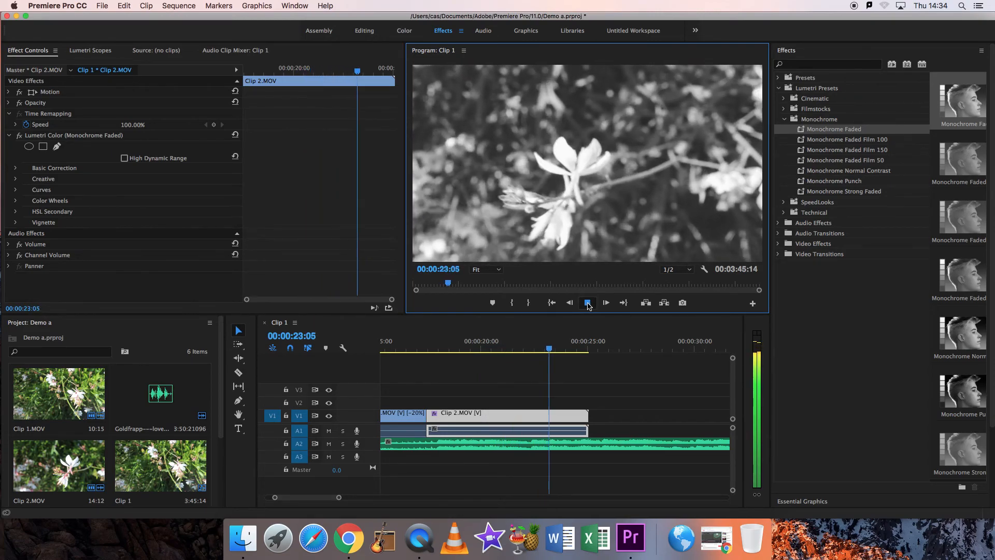
left_click(587, 304)
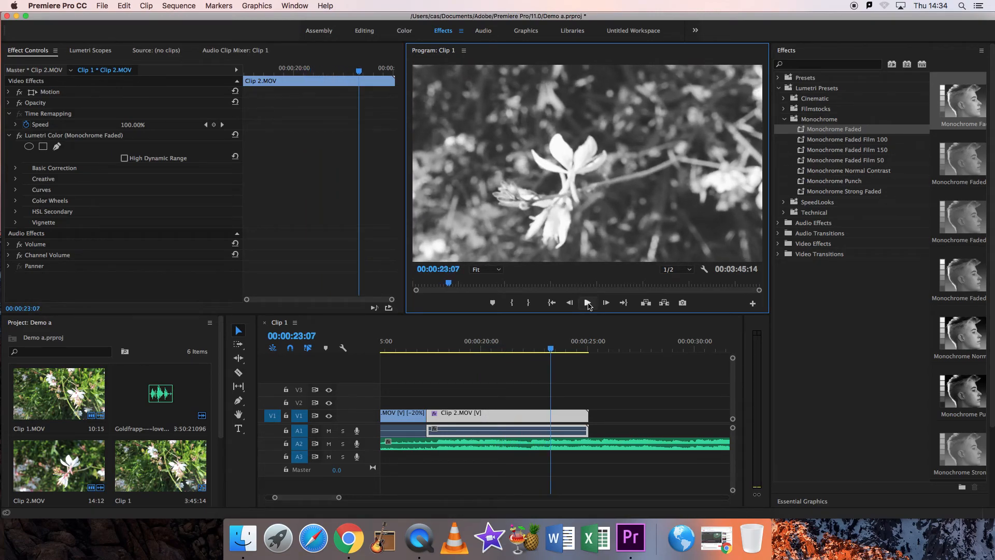